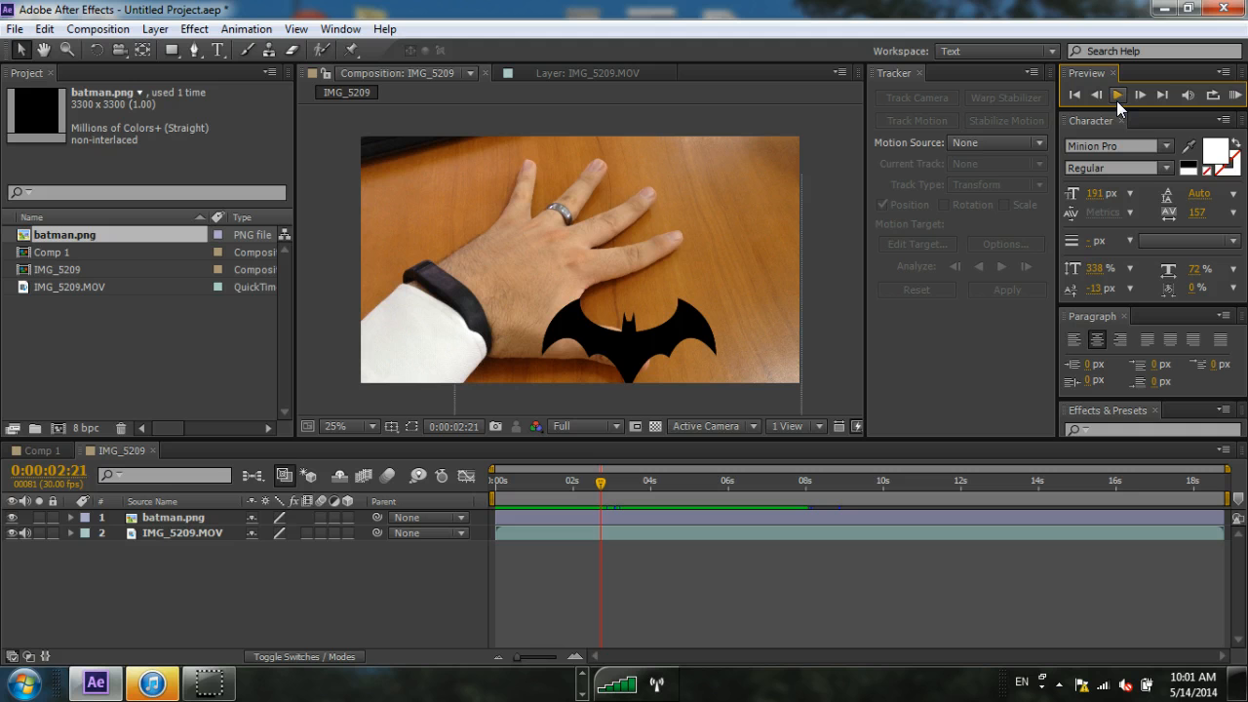
# - Create a new composition from the IMG_5209.MOV footage
pyautogui.click(1120, 97)
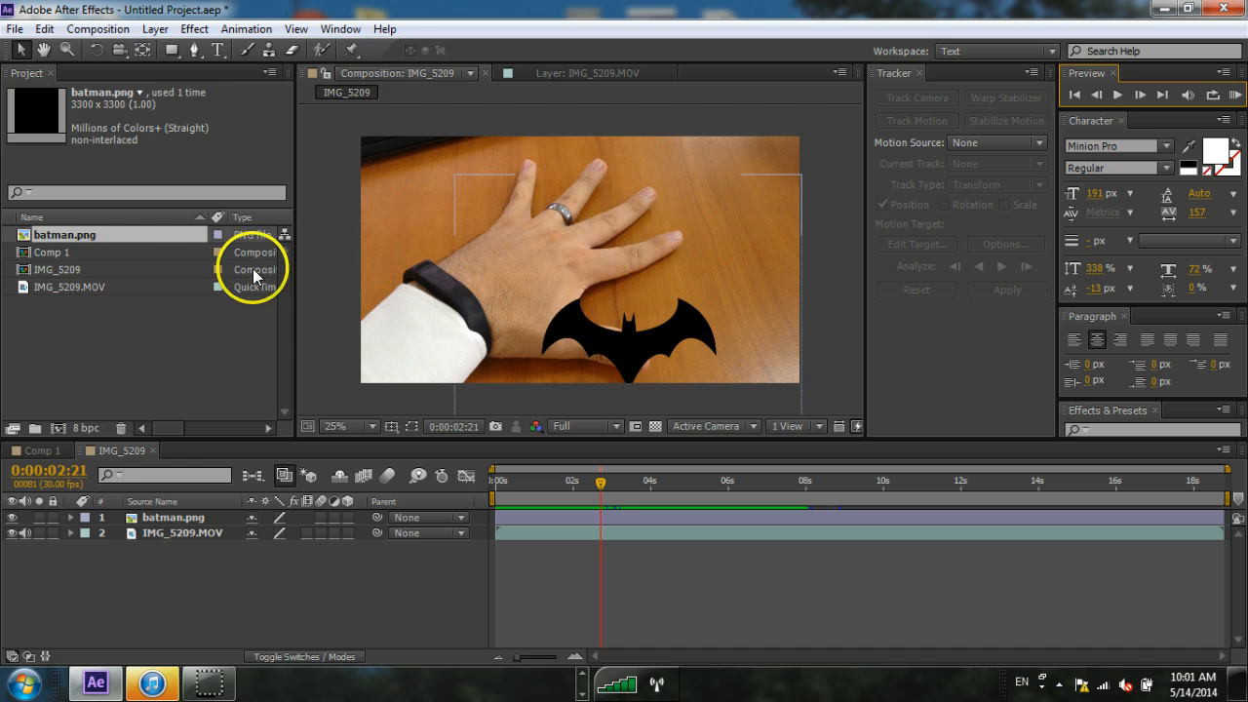
pyautogui.click(74, 288)
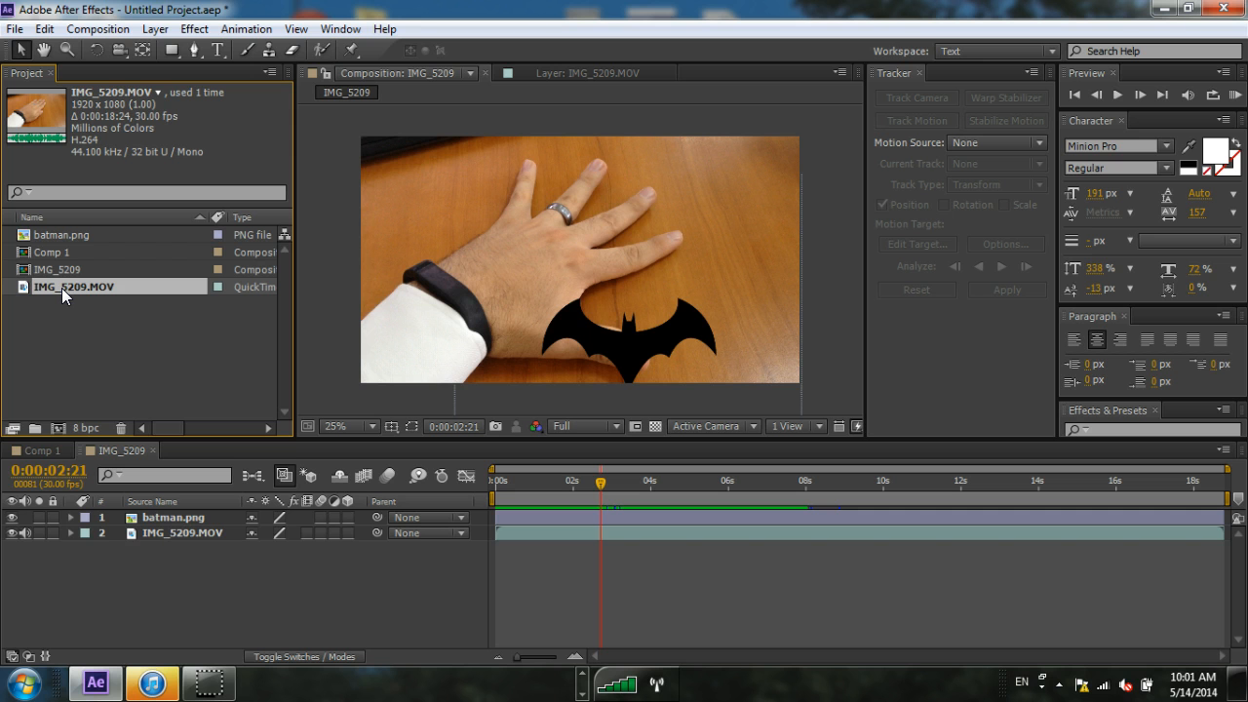
pyautogui.moveTo(67, 290); pyautogui.dragTo(58, 426)
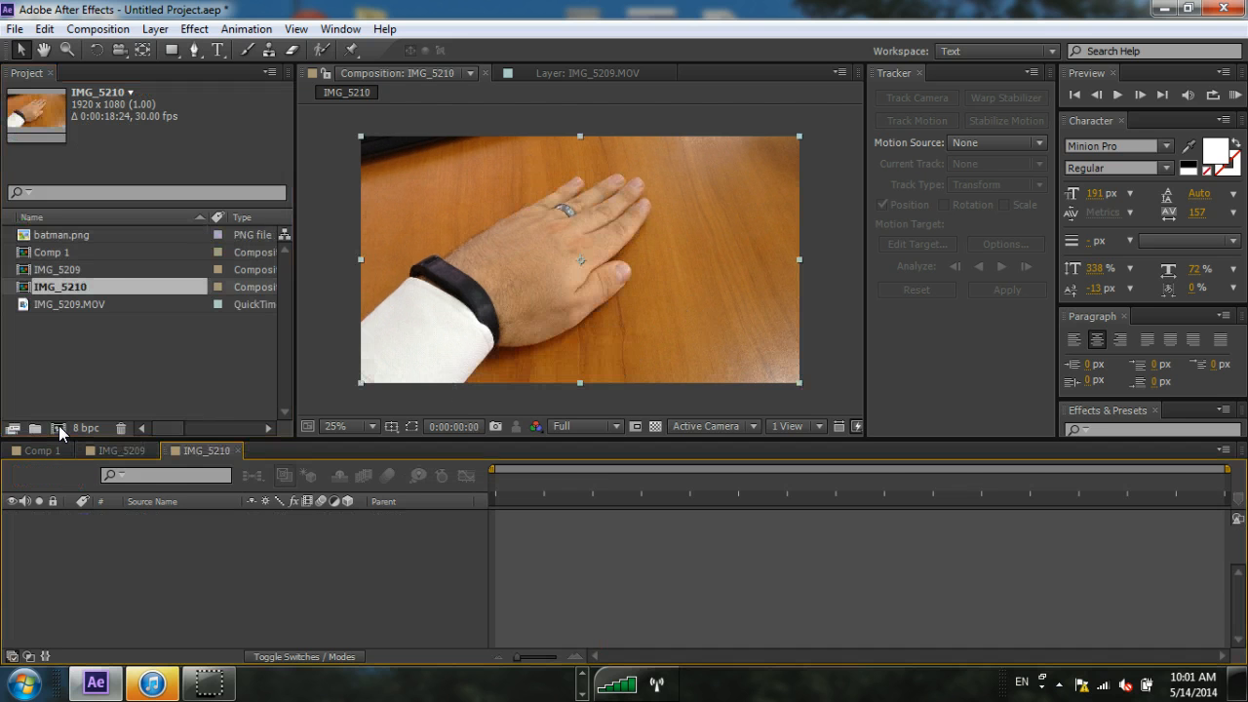
pyautogui.click(74, 287)
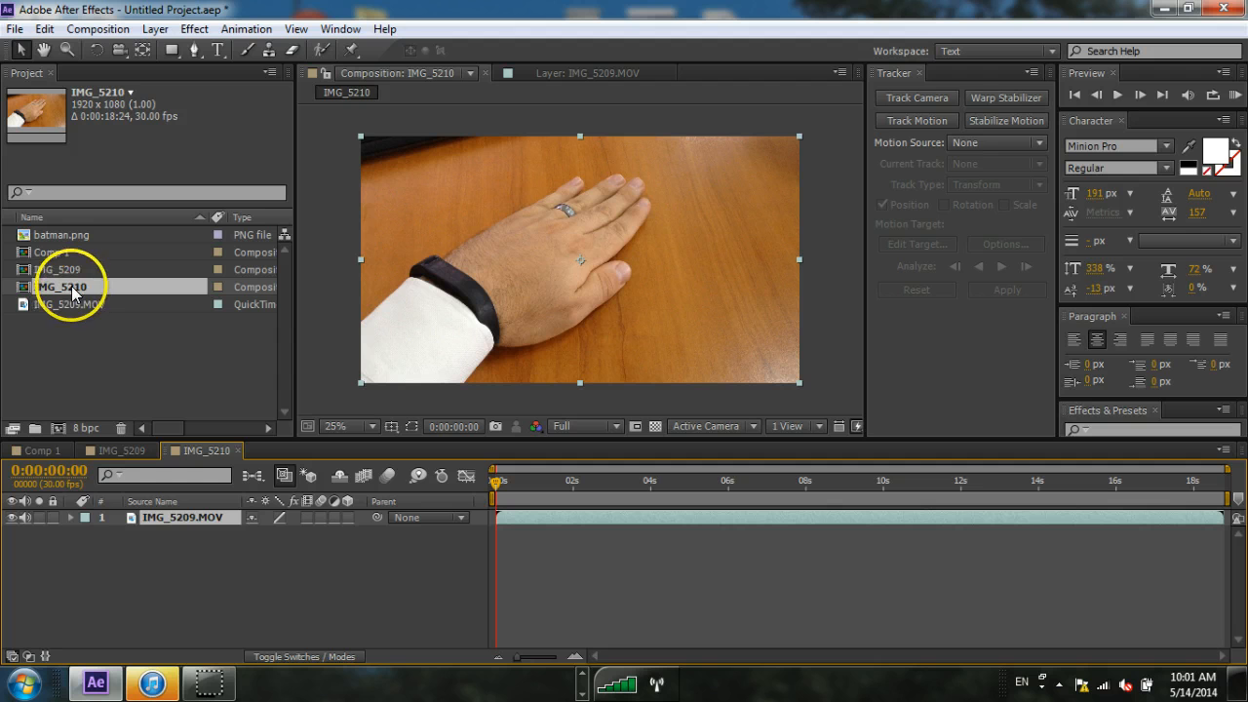
pyautogui.click(72, 290)
pyautogui.moveTo(72, 289); pyautogui.dragTo(510, 483)
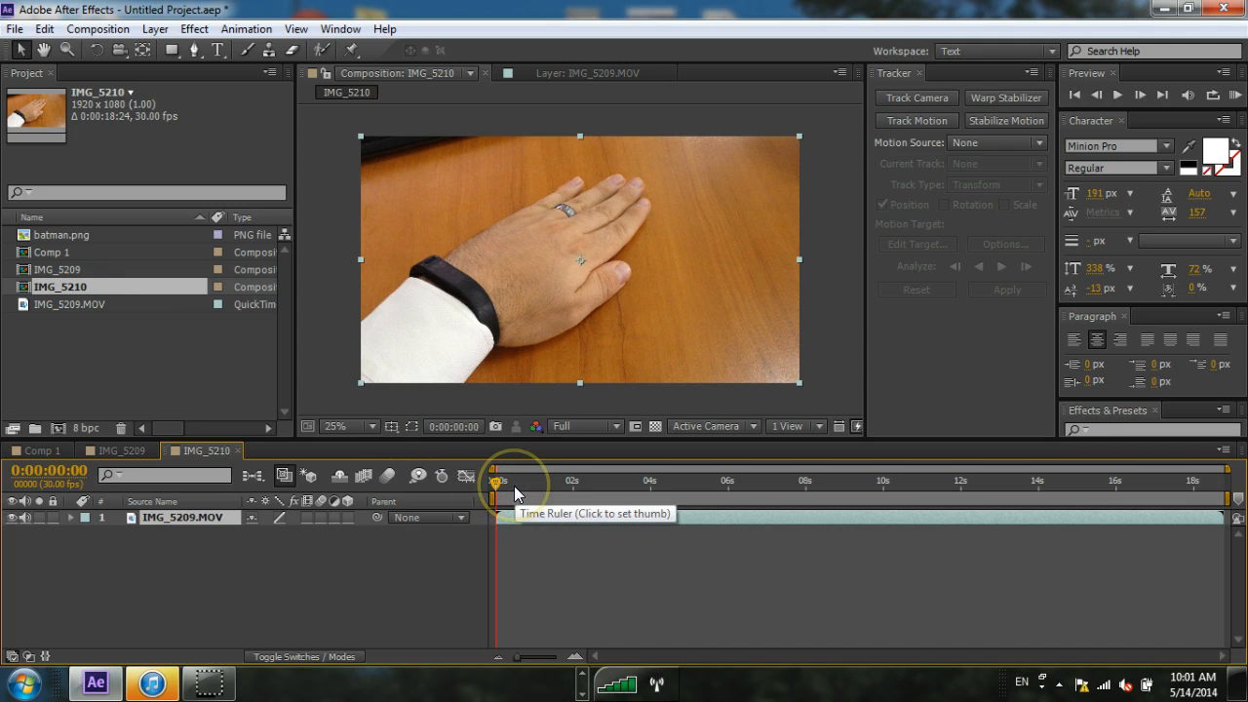
# - Add a text layer reading "Thumb" to the IMG_5210 composition
pyautogui.rightClick(240, 560)
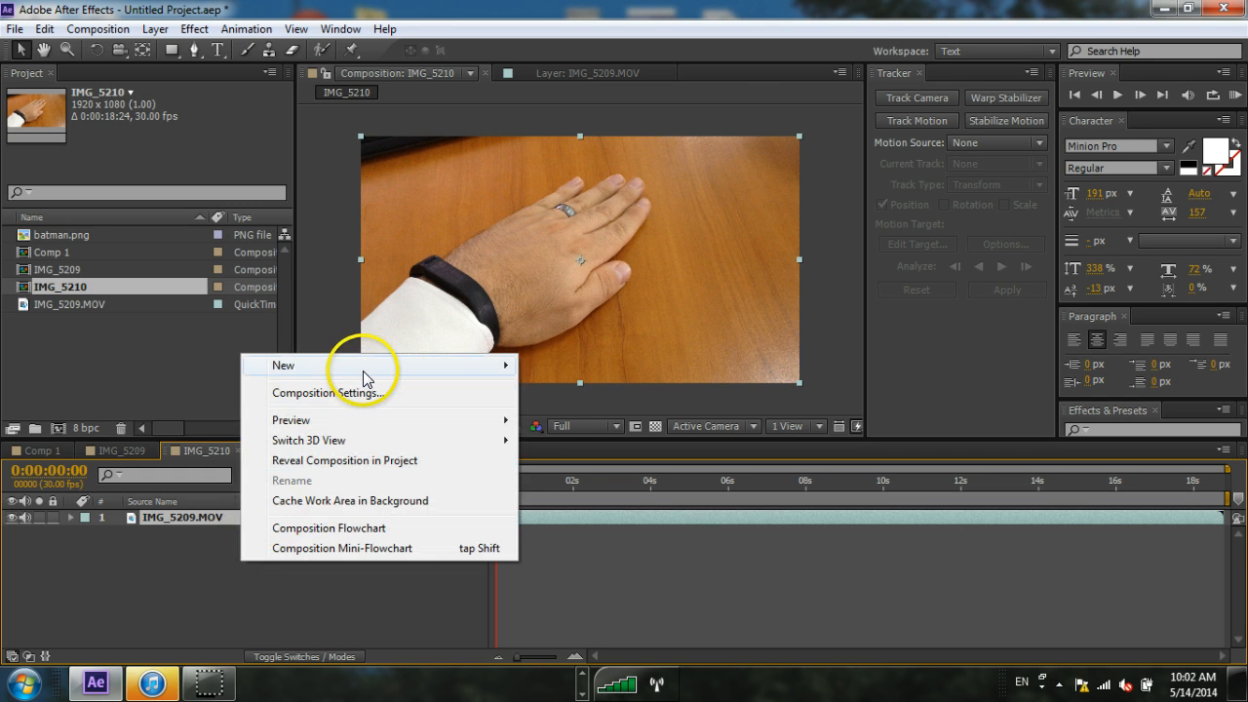
pyautogui.moveTo(358, 376)
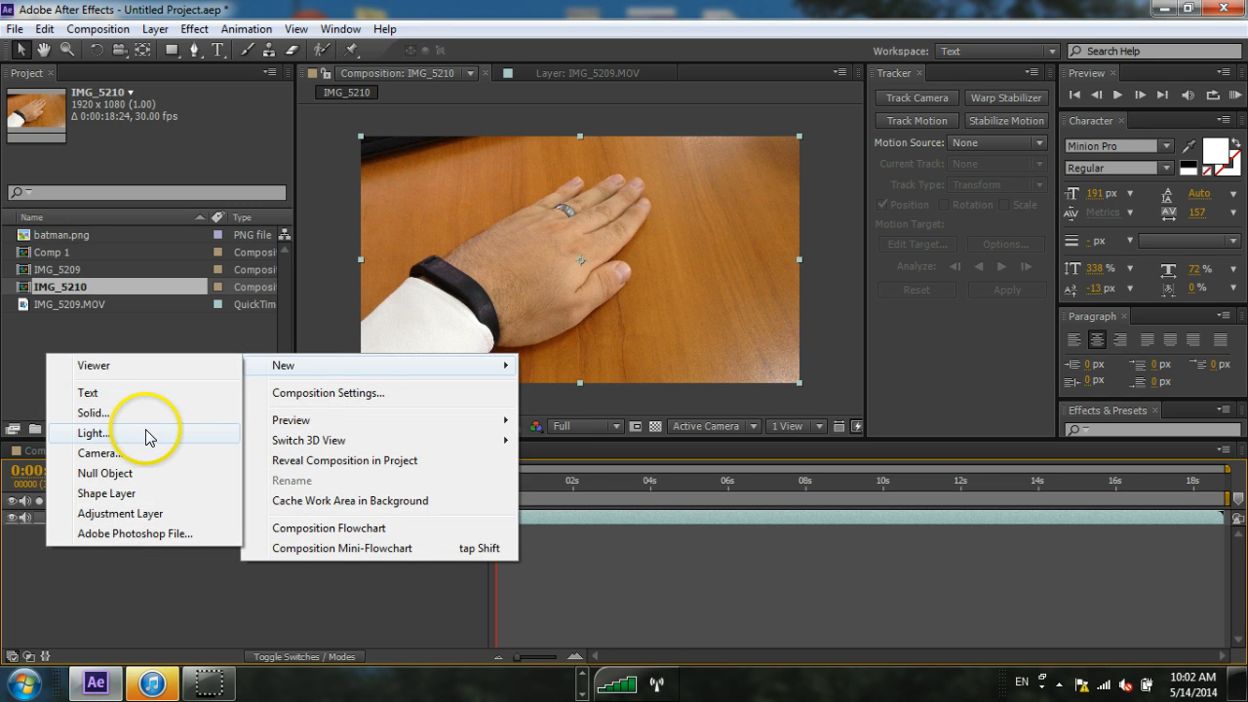
pyautogui.click(134, 402)
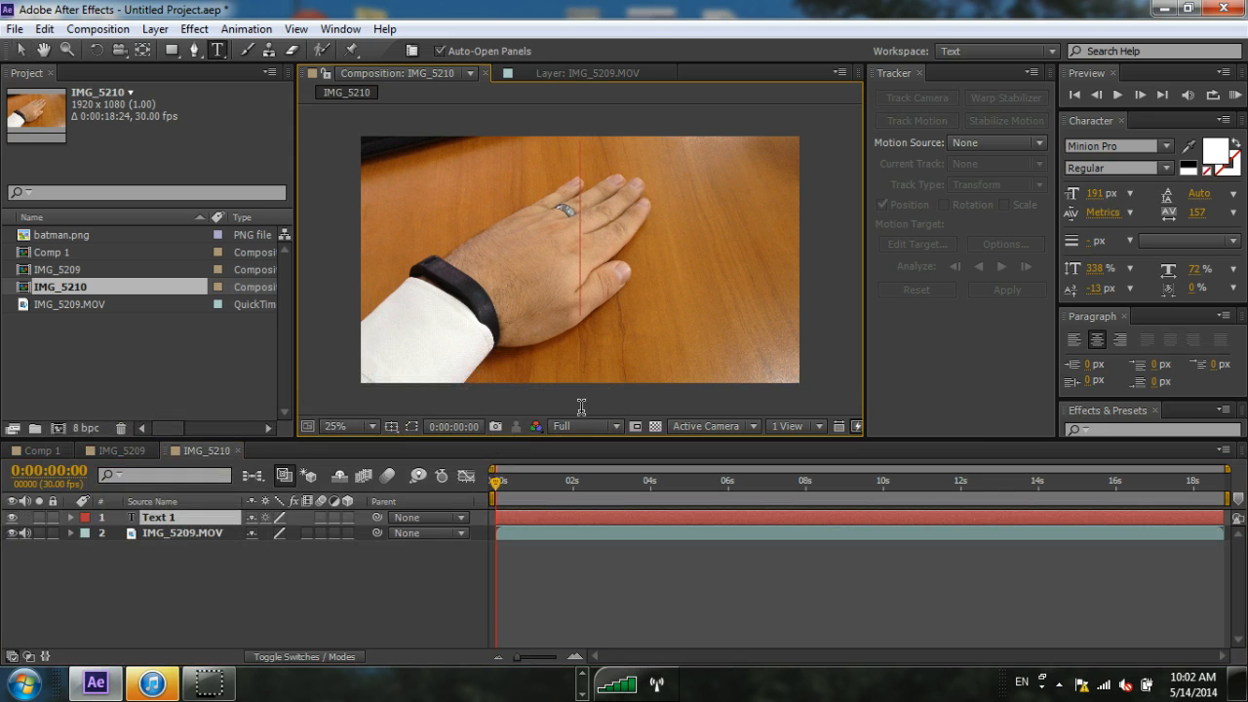
pyautogui.write('Thumb')
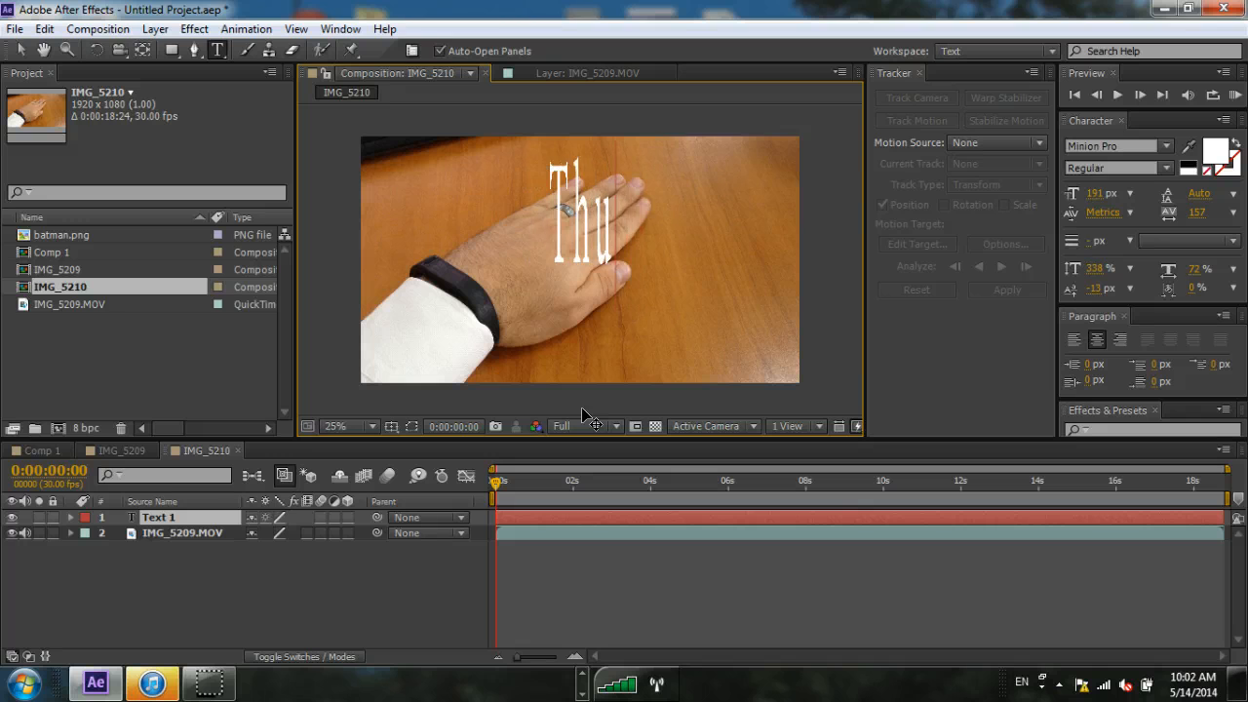
# - Shrink the Thumb text and place it on the table just beside the tip of the thumb
pyautogui.click(19, 52)
pyautogui.moveTo(637, 261); pyautogui.dragTo(701, 268)
pyautogui.click(609, 244)
pyautogui.click(768, 309)
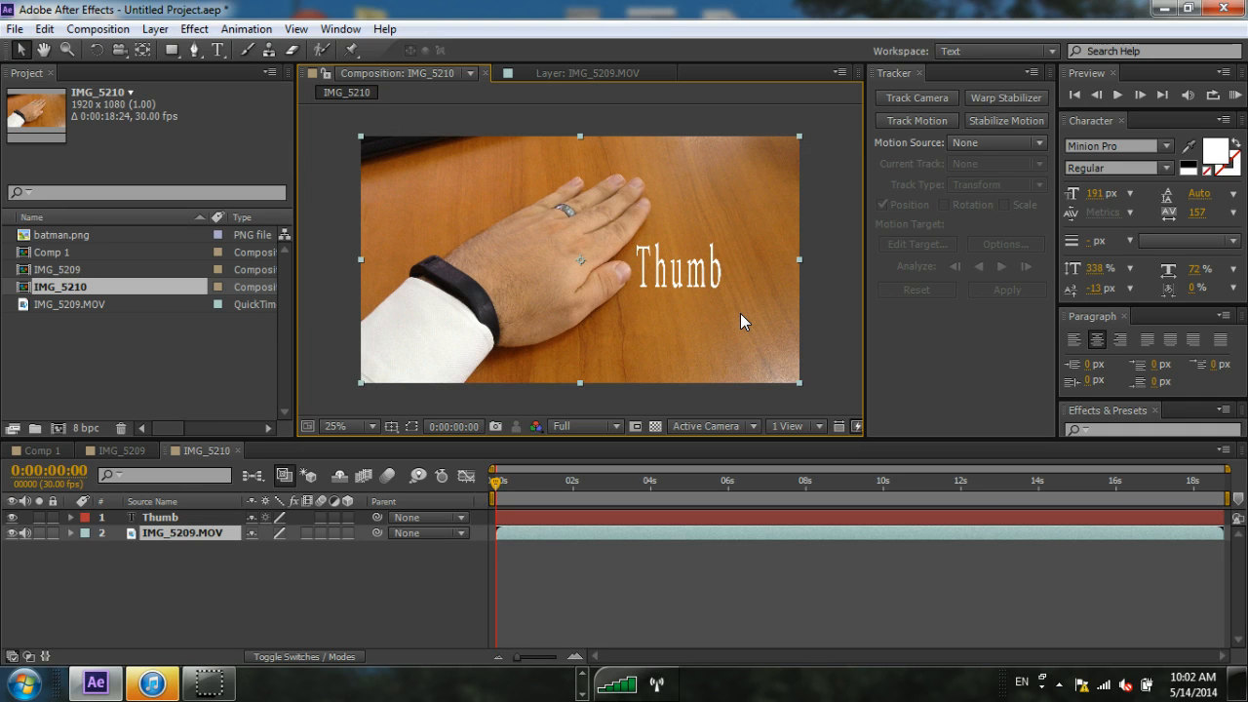
# - Hide the Tracker and show it again
pyautogui.click(346, 29)
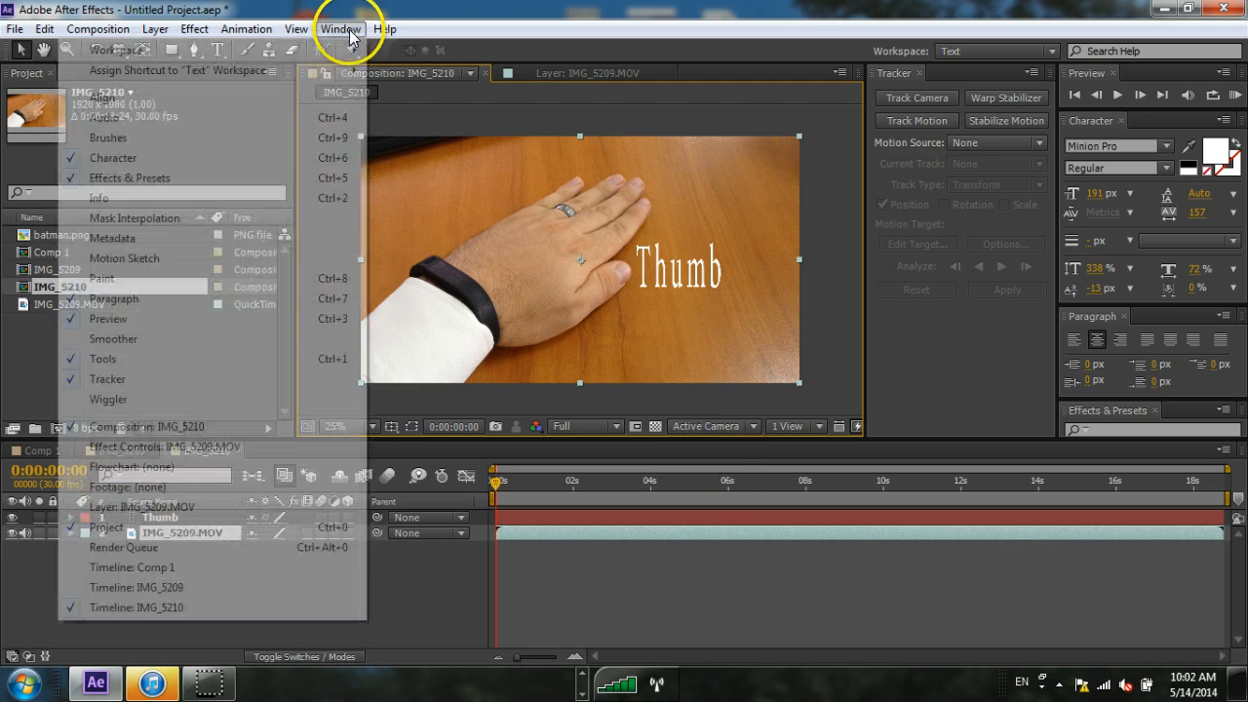
pyautogui.click(232, 378)
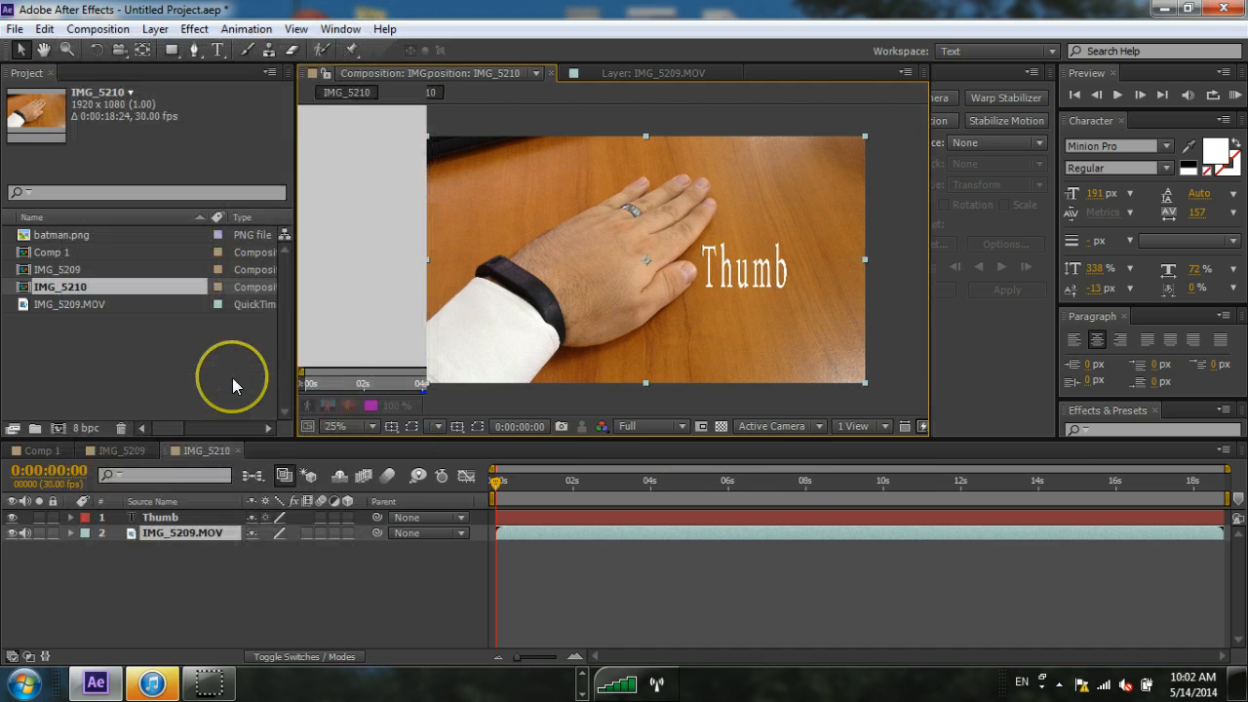
pyautogui.click(355, 28)
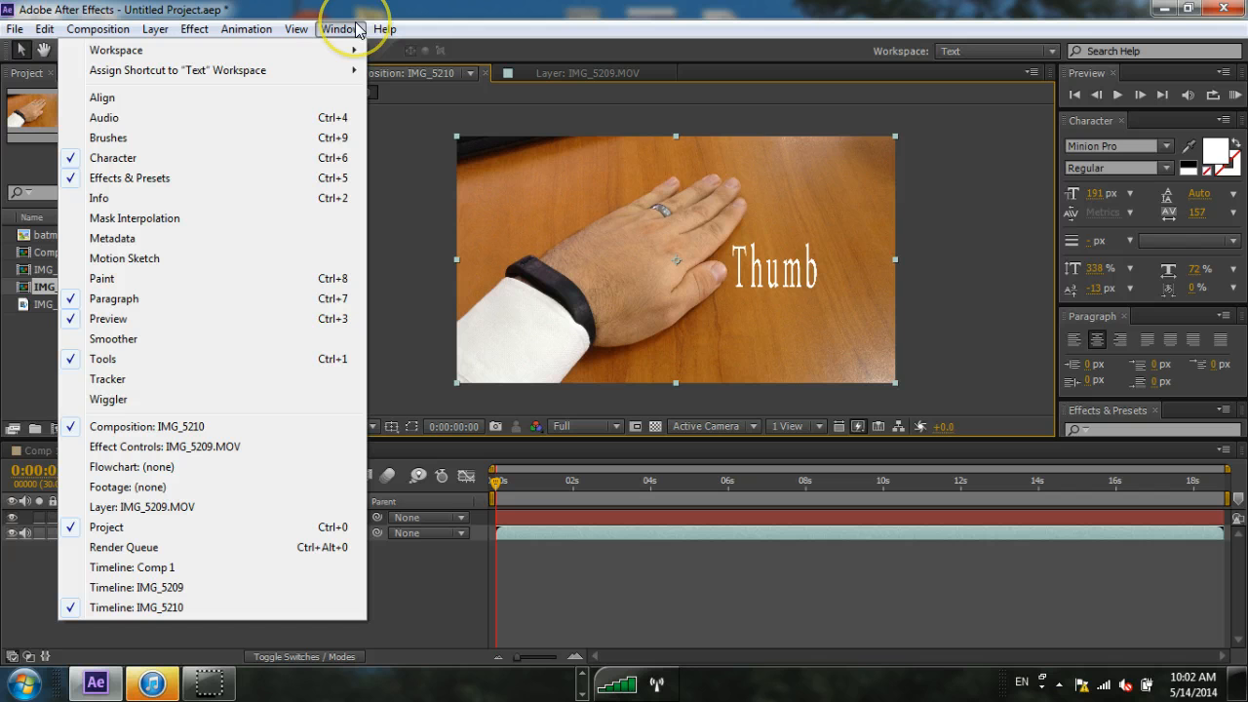
pyautogui.click(230, 381)
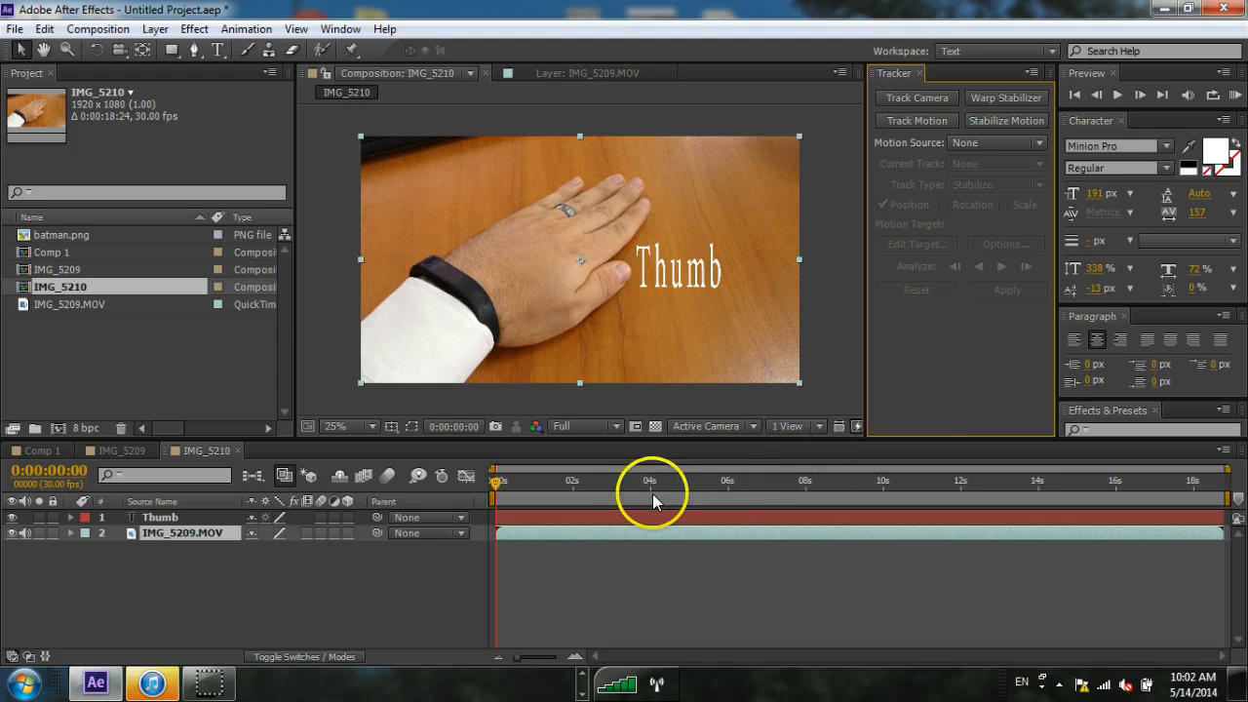
# - Start motion tracking on the IMG_5209.MOV layer and take a close look at the track point's inner and outer boxes
pyautogui.click(611, 533)
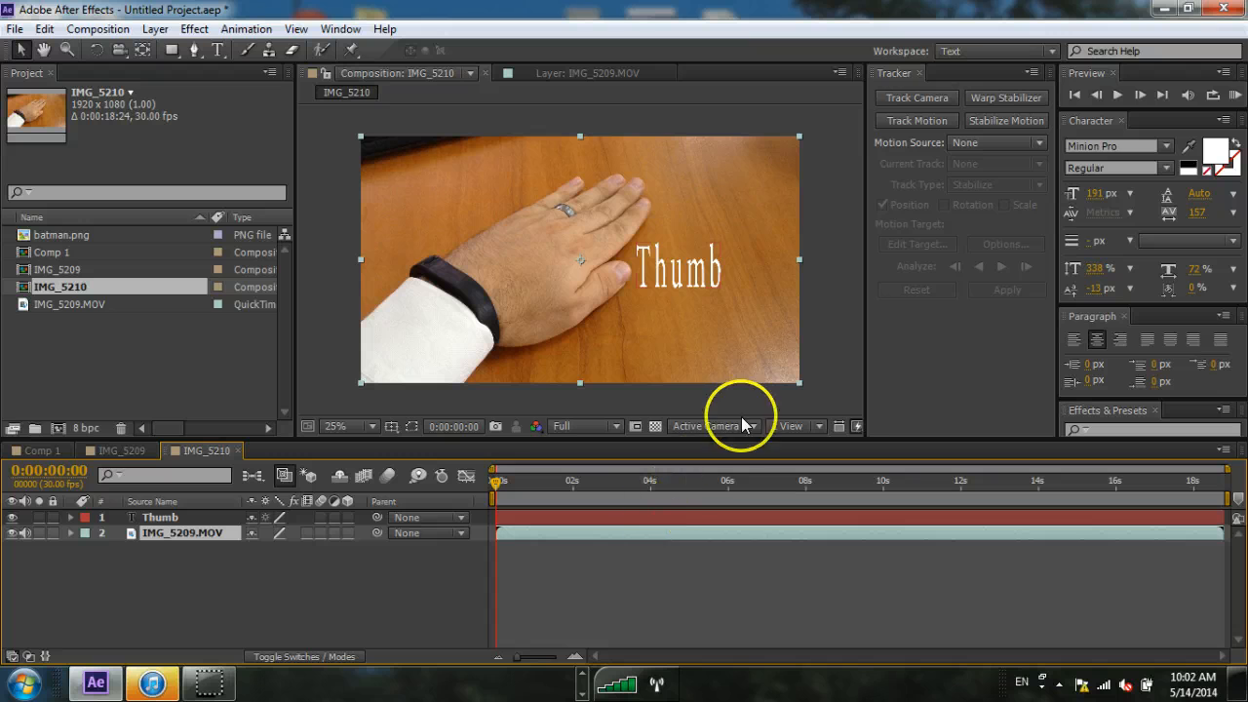
pyautogui.click(912, 121)
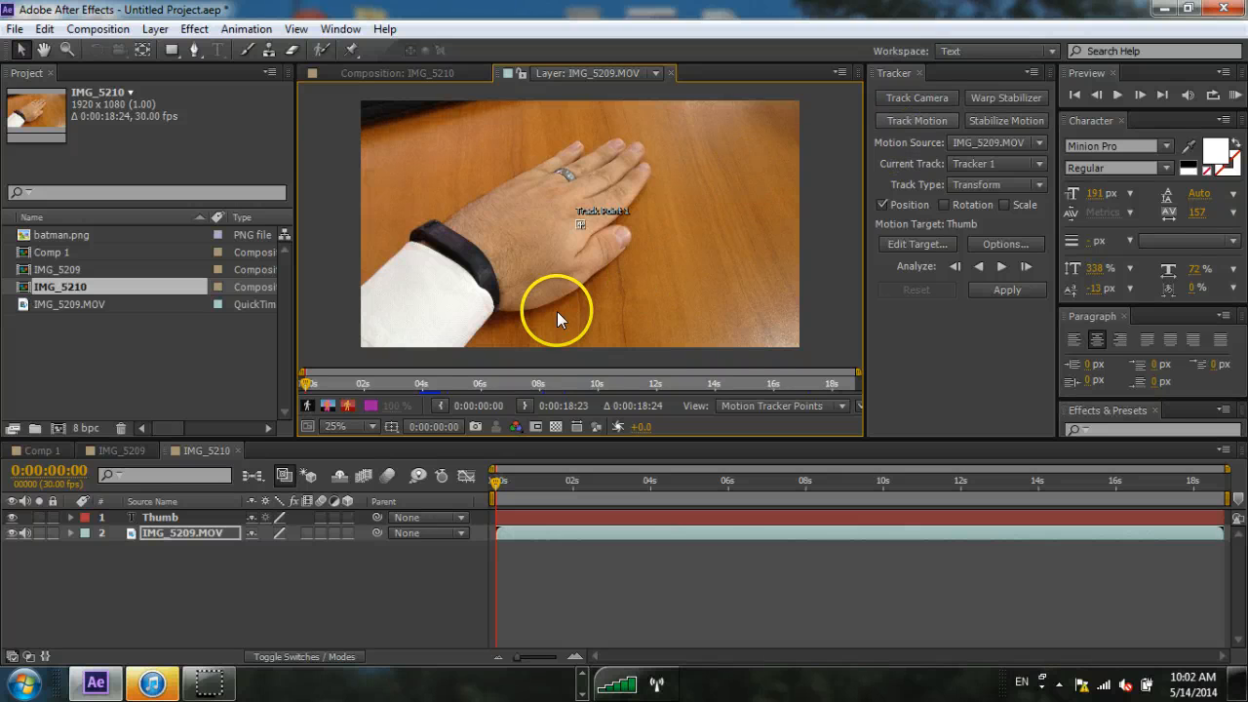
pyautogui.scroll(5, 595, 238)
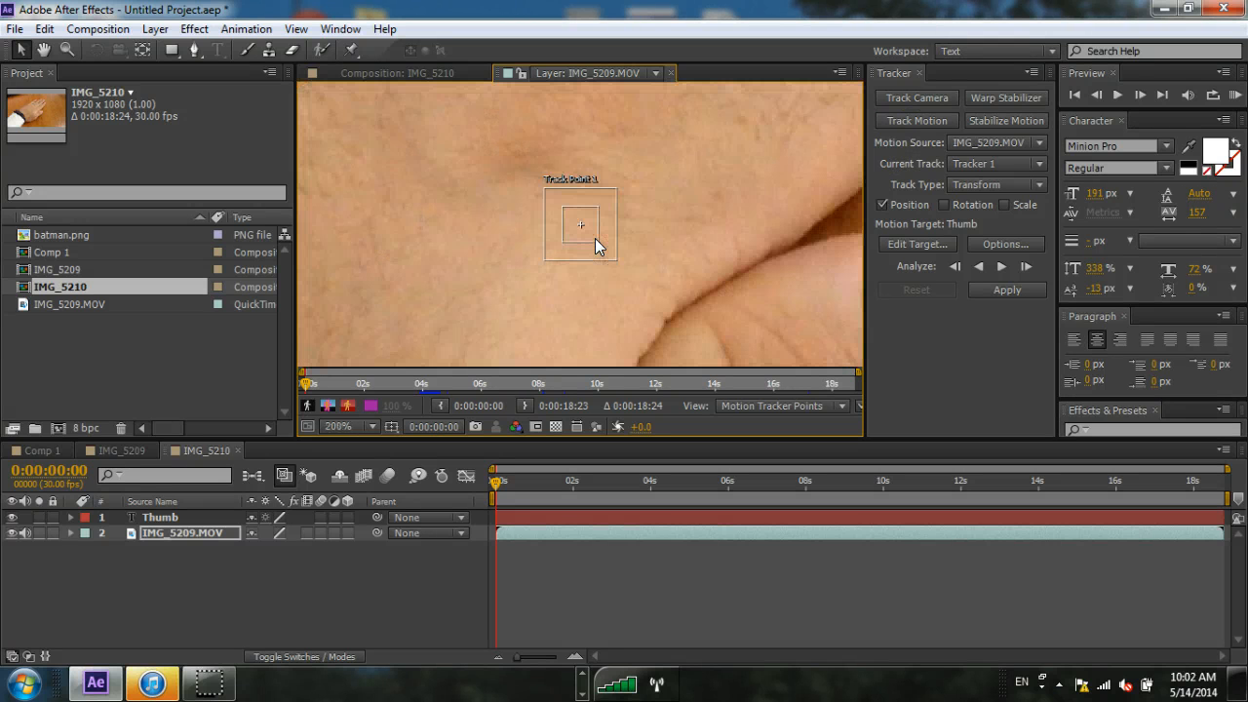
pyautogui.click(611, 183)
pyautogui.click(655, 251)
pyautogui.scroll(-4, 636, 264)
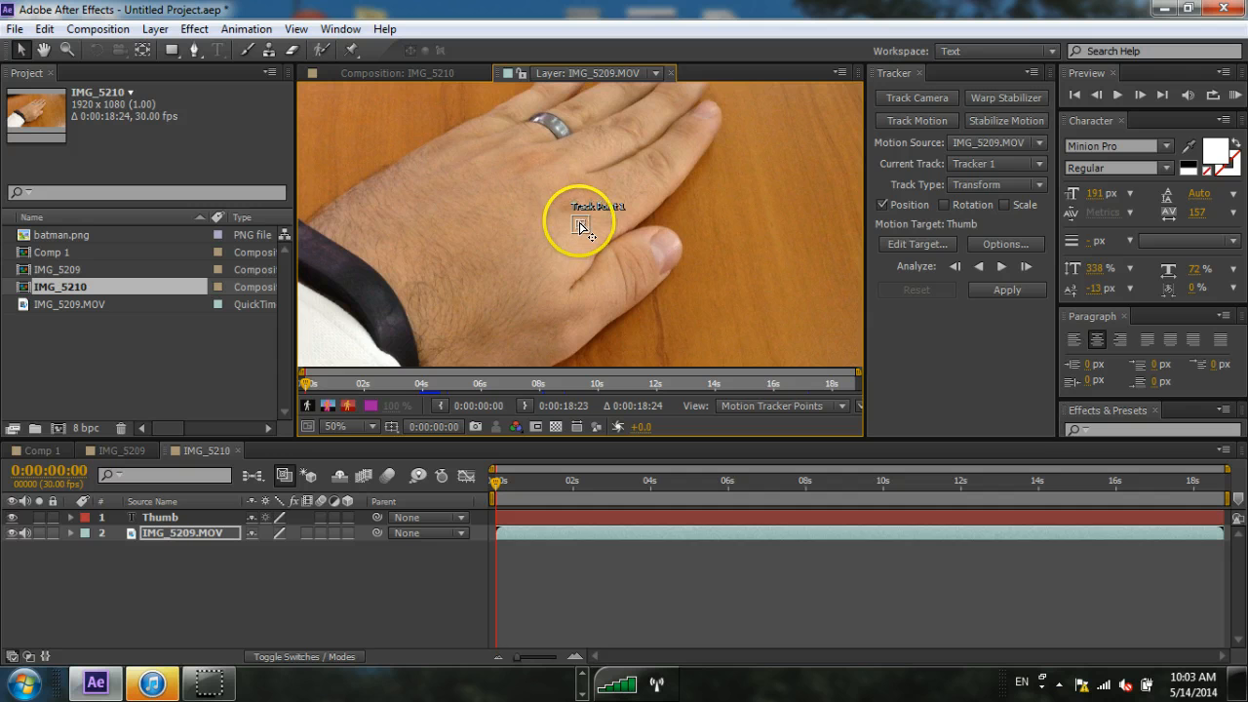
# - Move Track Point 1 onto the thumbnail and resize its feature and search regions to surround the thumb tip
pyautogui.click(584, 227)
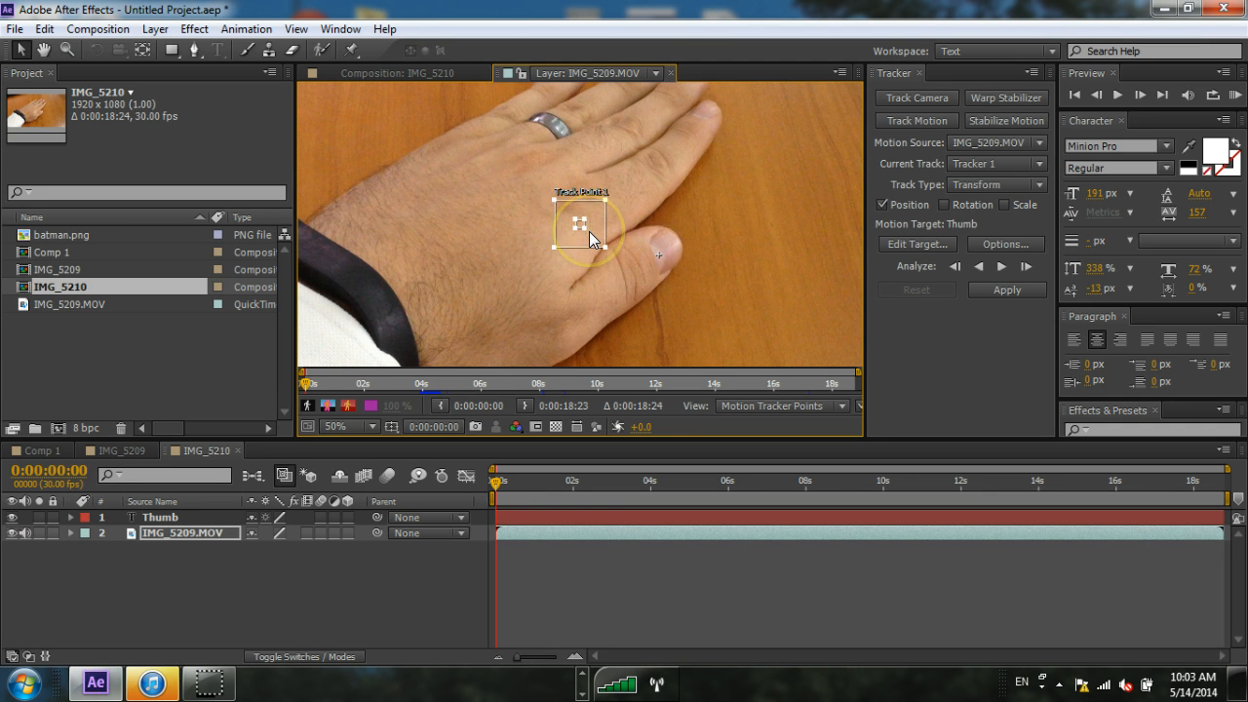
pyautogui.moveTo(589, 231)
pyautogui.mouseDown()
pyautogui.moveTo(655, 240)
pyautogui.moveTo(673, 262)
pyautogui.mouseUp()
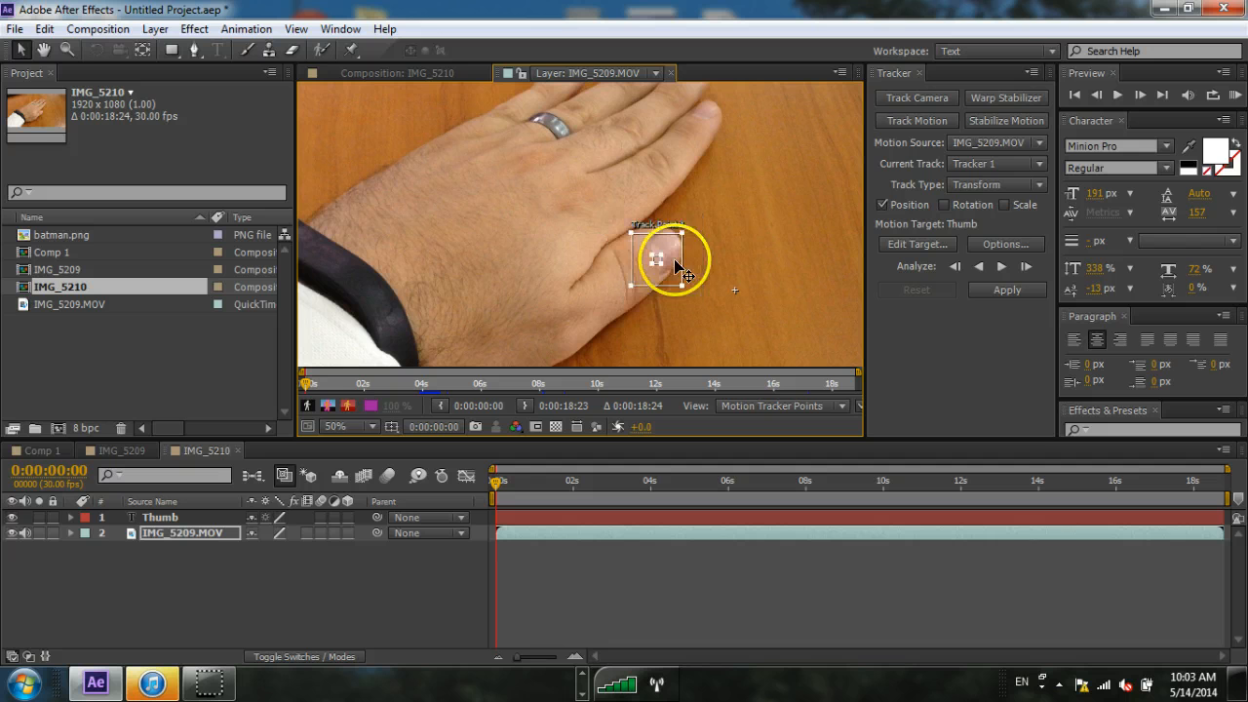
pyautogui.click(658, 260)
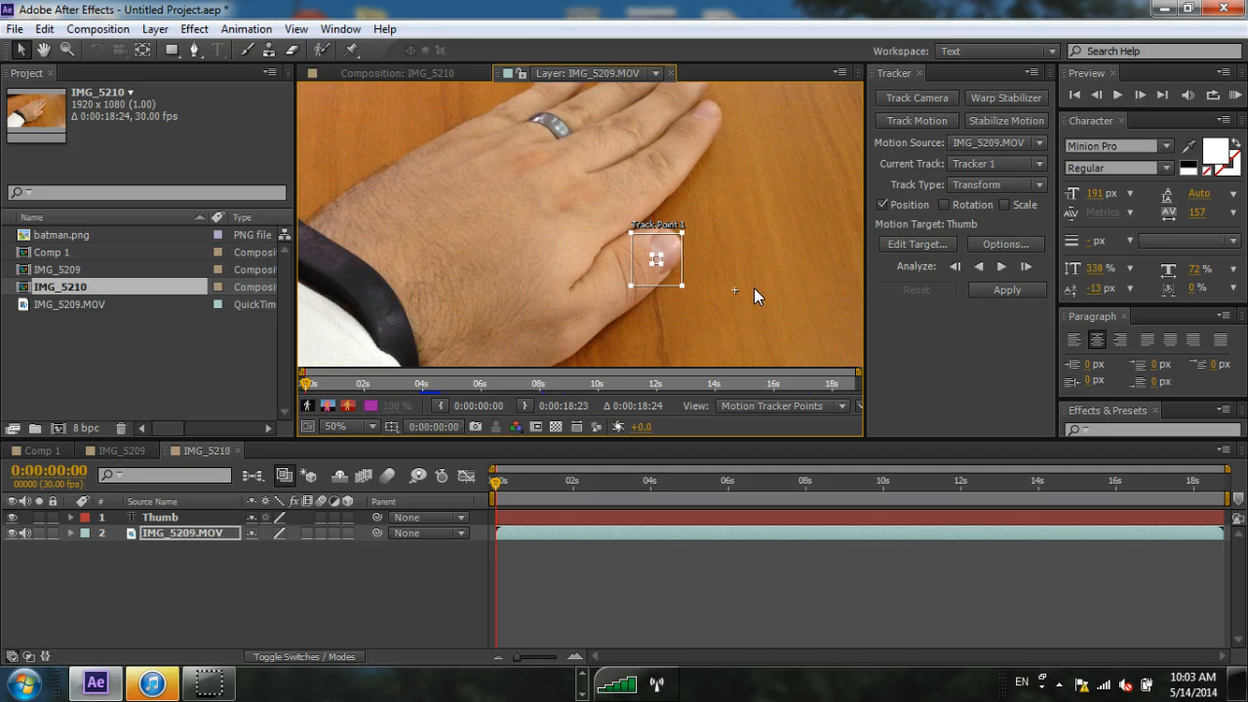
pyautogui.click(655, 263)
pyautogui.click(674, 277)
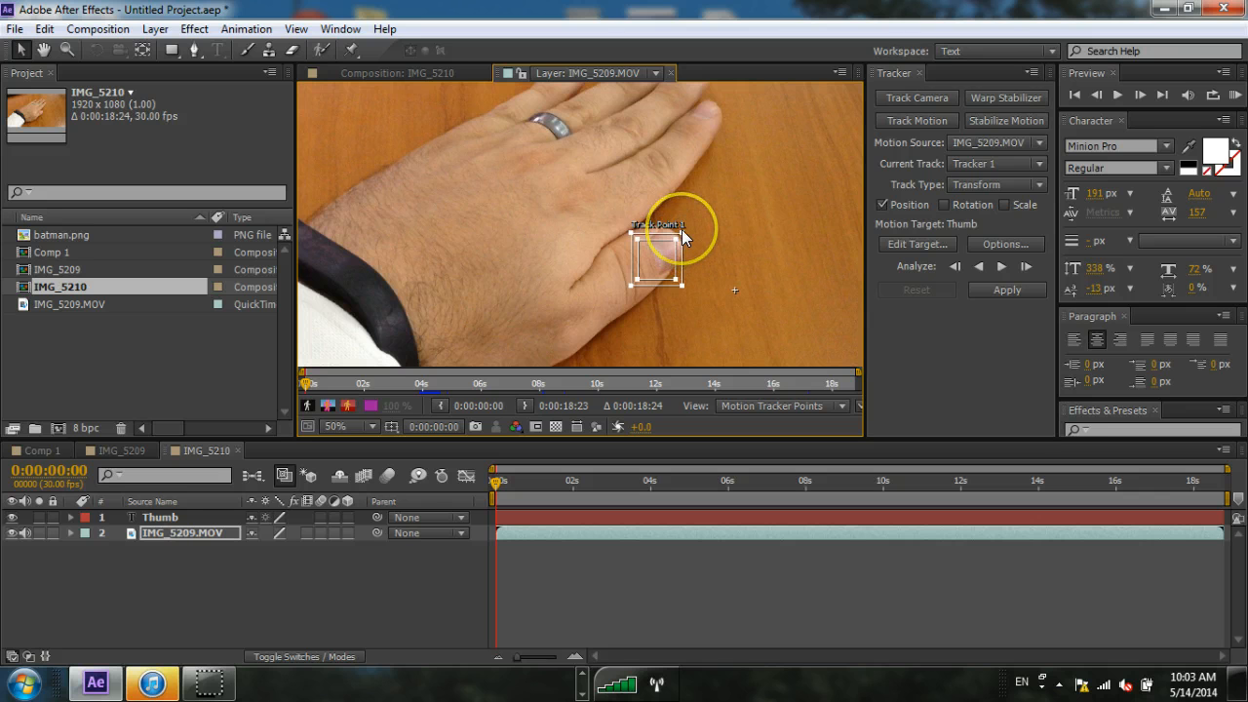
pyautogui.moveTo(683, 232)
pyautogui.mouseDown()
pyautogui.moveTo(696, 229)
pyautogui.moveTo(682, 231)
pyautogui.mouseUp()
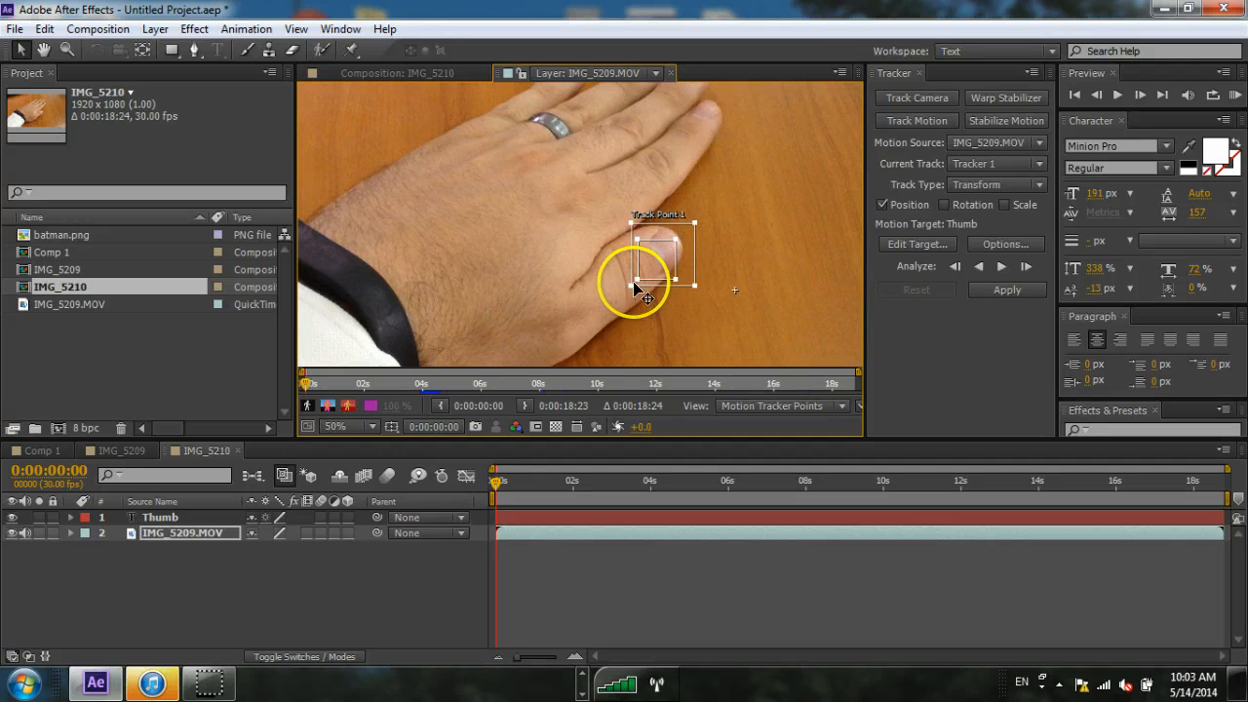
pyautogui.moveTo(630, 283); pyautogui.dragTo(638, 280)
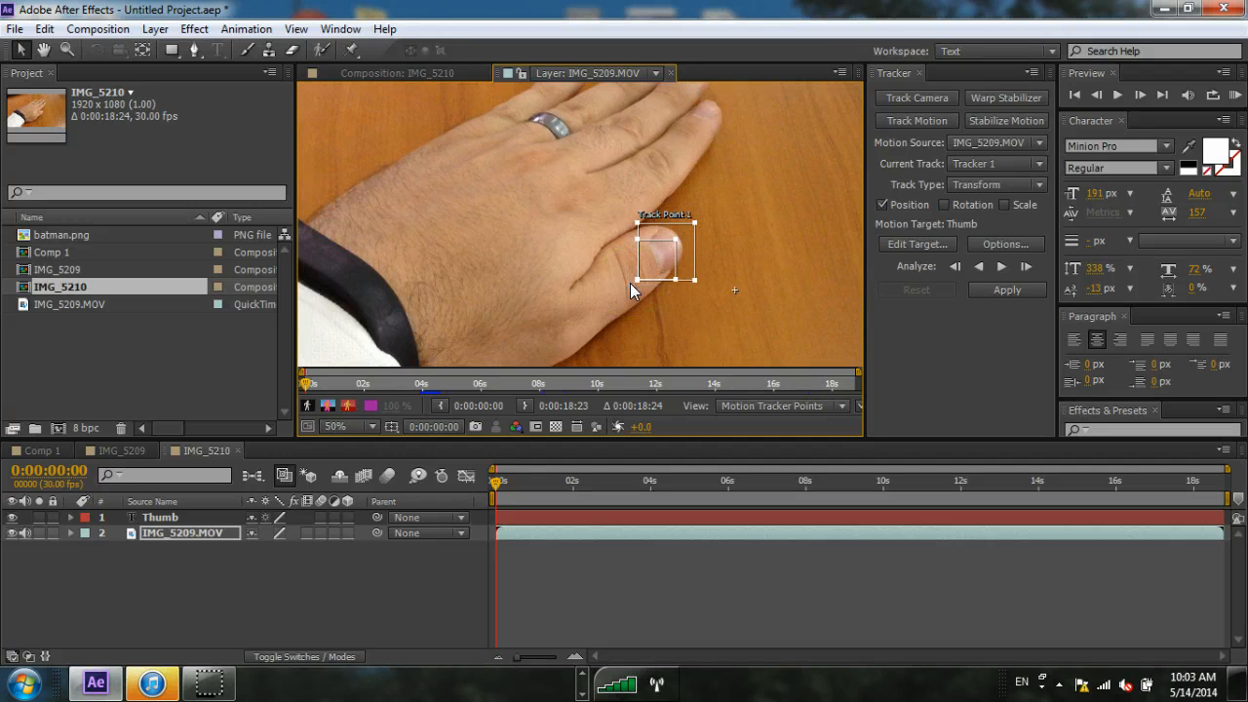
pyautogui.moveTo(695, 223); pyautogui.dragTo(686, 263)
# - Bring the attach point onto the thumbnail and fine-tune the track point's position over the thumb tip
pyautogui.click(738, 278)
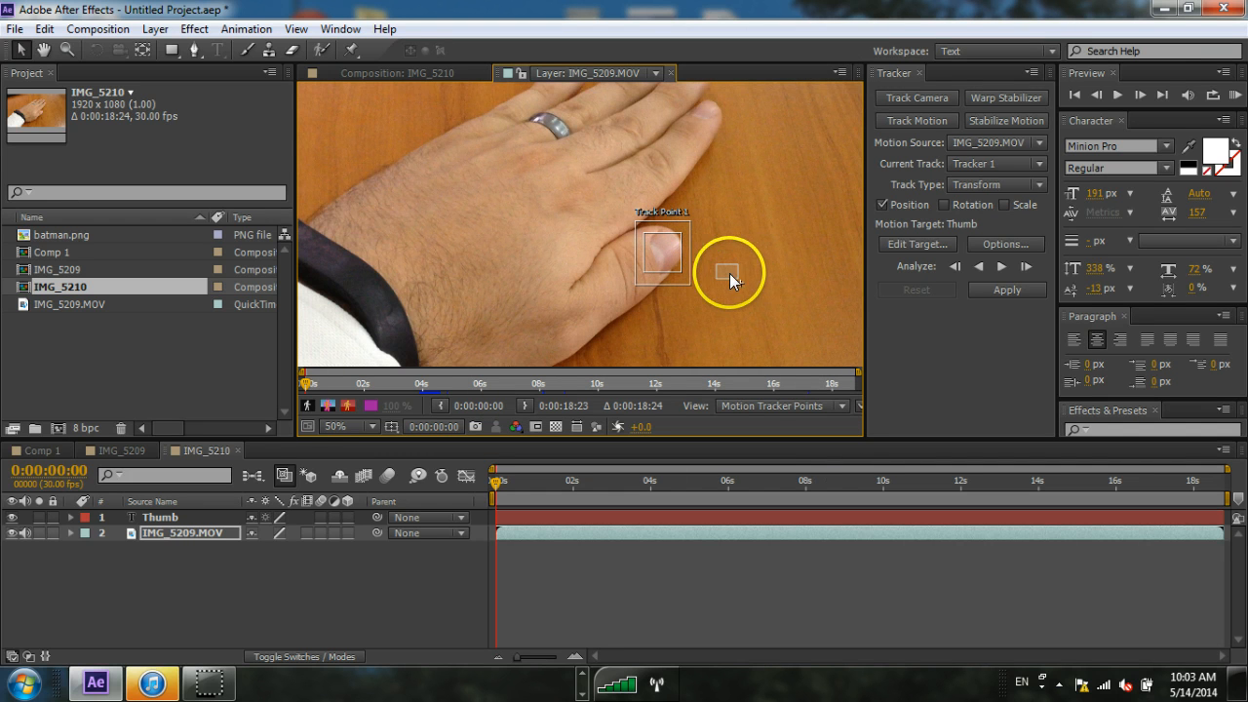
pyautogui.press('Left')
pyautogui.press('Left')
pyautogui.press('Left')
pyautogui.press('Left')
pyautogui.press('Left')
pyautogui.press('Left')
pyautogui.press('Left')
pyautogui.press('Left')
pyautogui.moveTo(660, 258)
pyautogui.mouseDown()
pyautogui.moveTo(669, 261)
pyautogui.moveTo(651, 269)
pyautogui.moveTo(674, 278)
pyautogui.moveTo(673, 237)
pyautogui.moveTo(679, 255)
pyautogui.mouseUp()
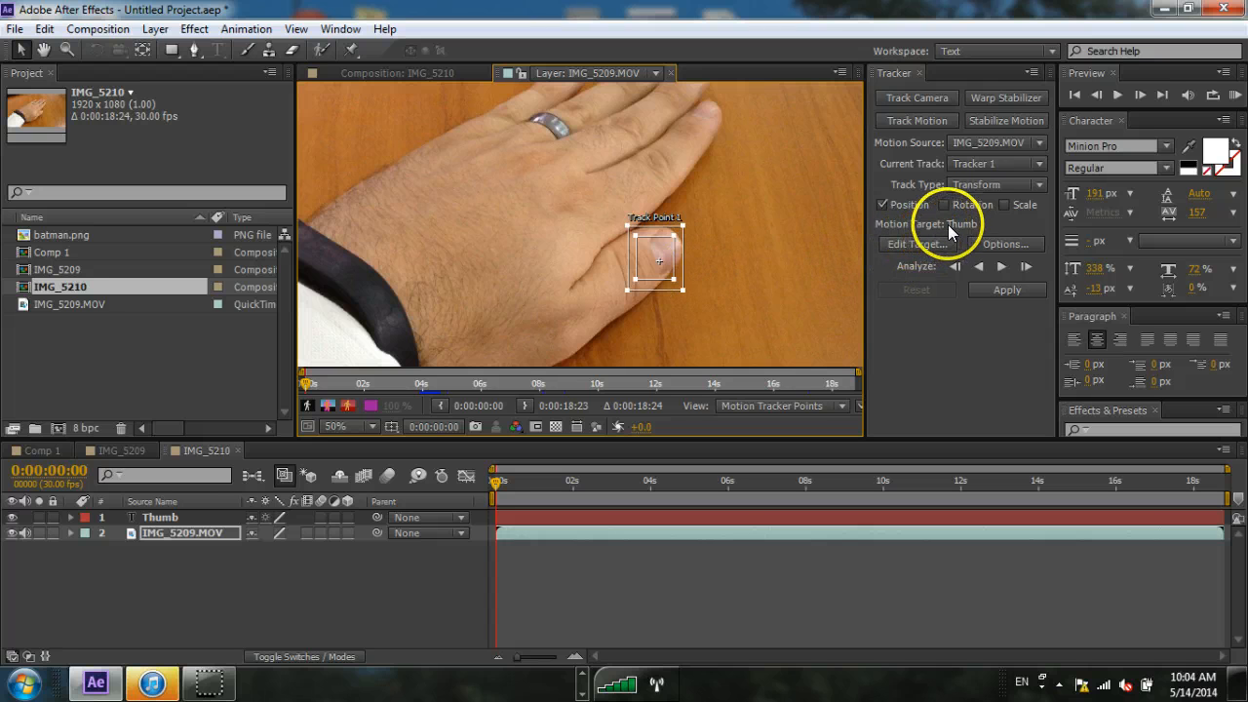
# - Set the tracker's motion target to the Thumb layer
pyautogui.click(916, 245)
pyautogui.click(644, 313)
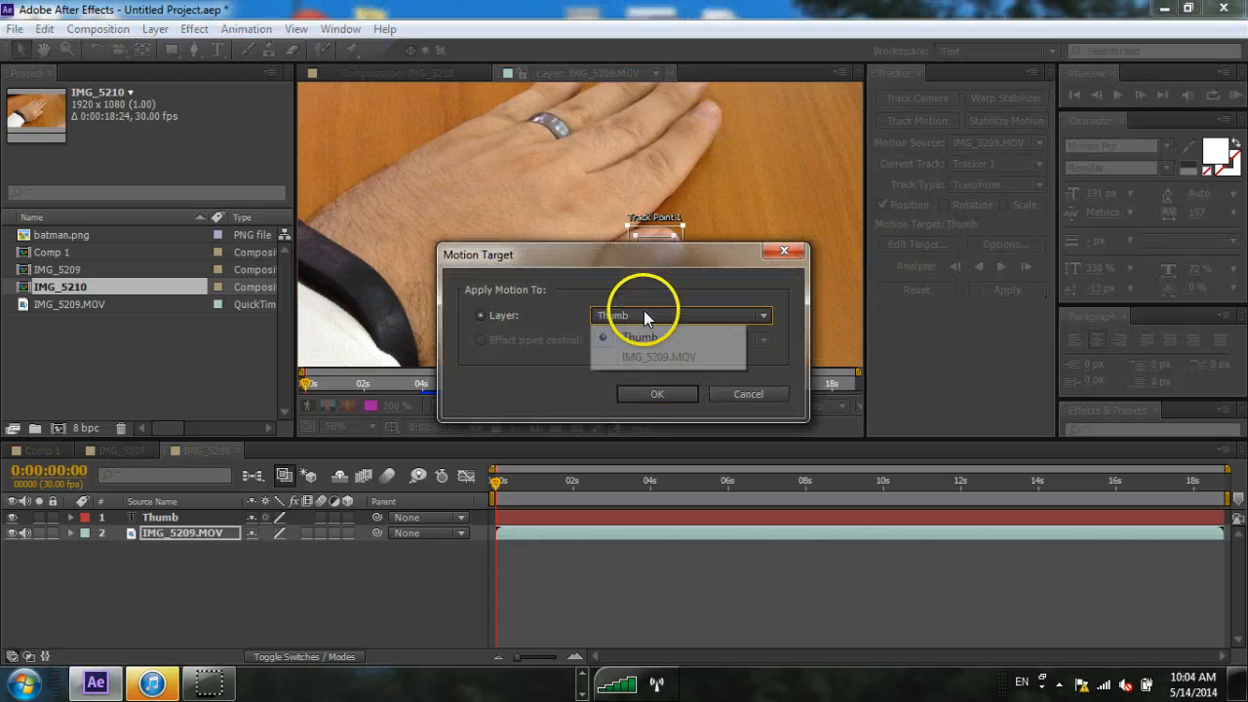
pyautogui.click(642, 337)
pyautogui.click(659, 391)
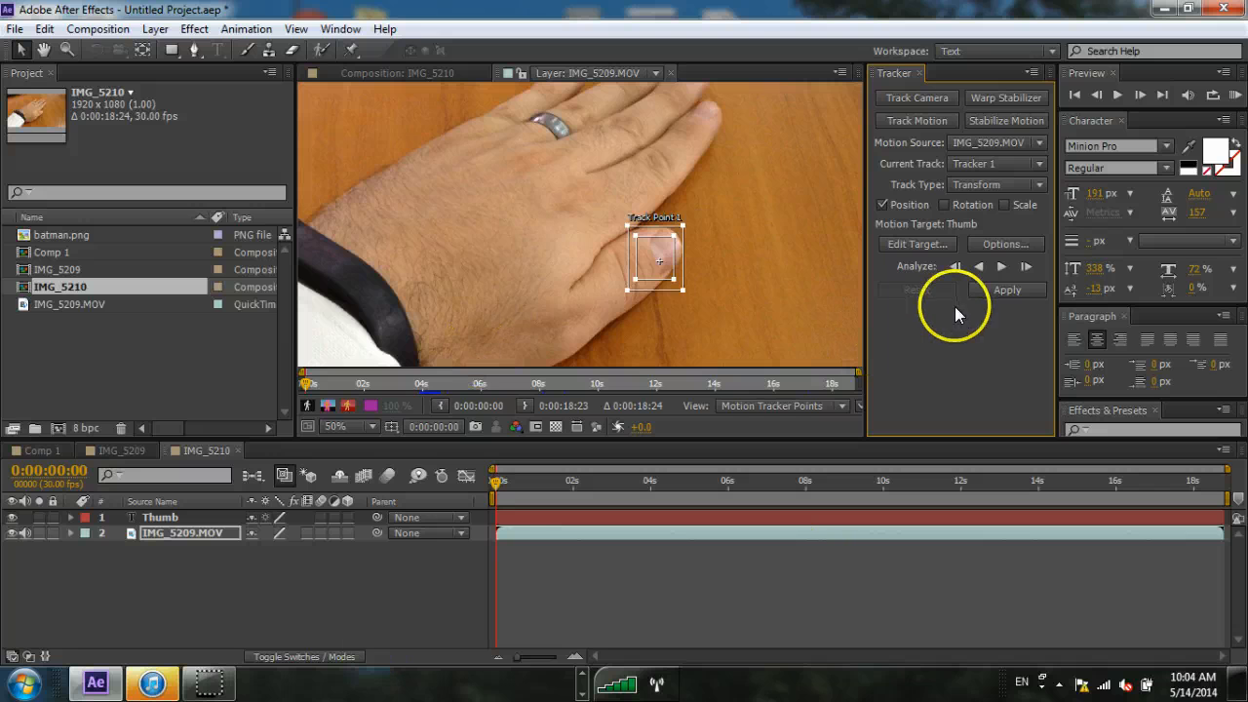
# - Analyze the thumb's motion forward from the first frame and stop at 0:00:01:29
pyautogui.click(1002, 266)
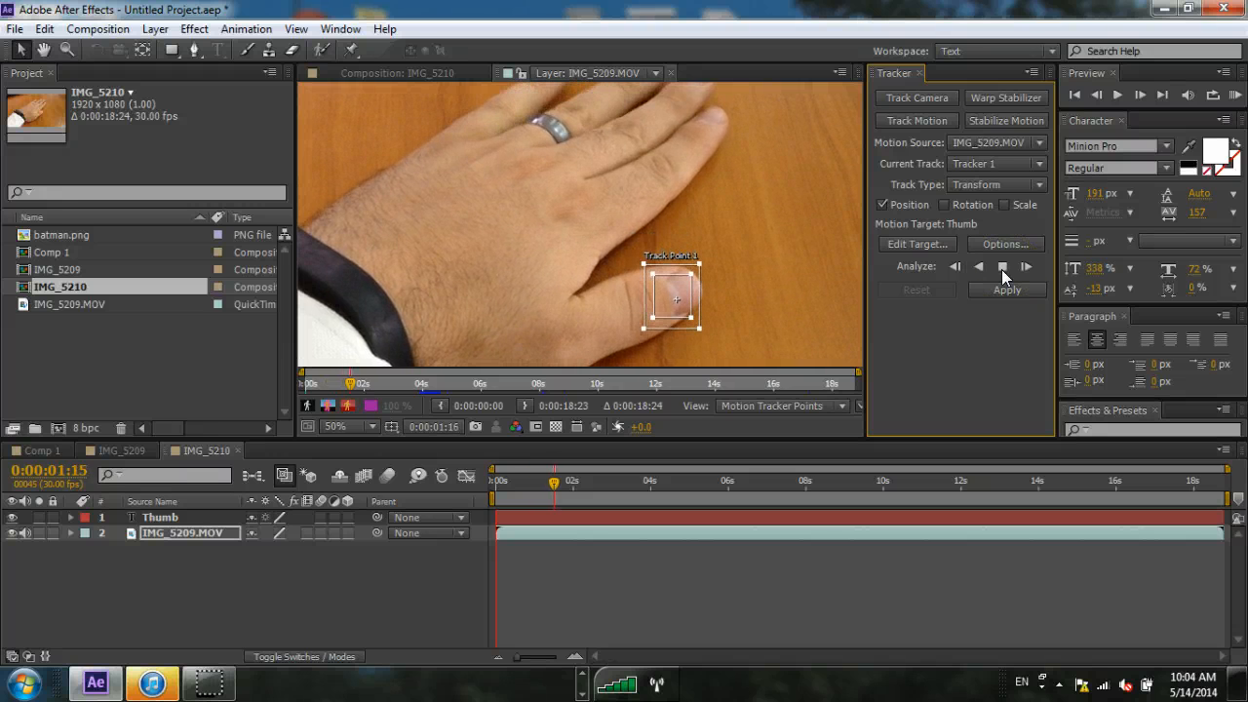
pyautogui.click(999, 278)
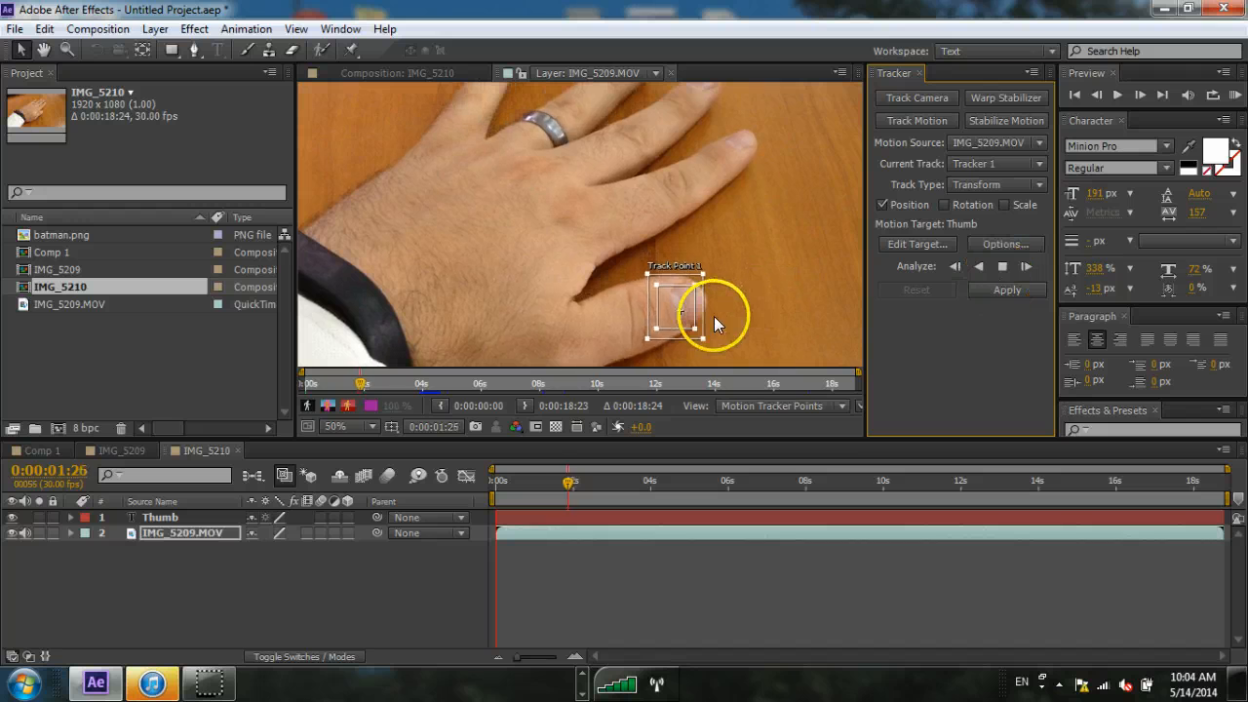
pyautogui.click(1002, 266)
# - Continue the forward motion analysis with the whole hand in view and stop it at 0:00:02:13
pyautogui.scroll(-4, 731, 326)
pyautogui.scroll(2, 730, 327)
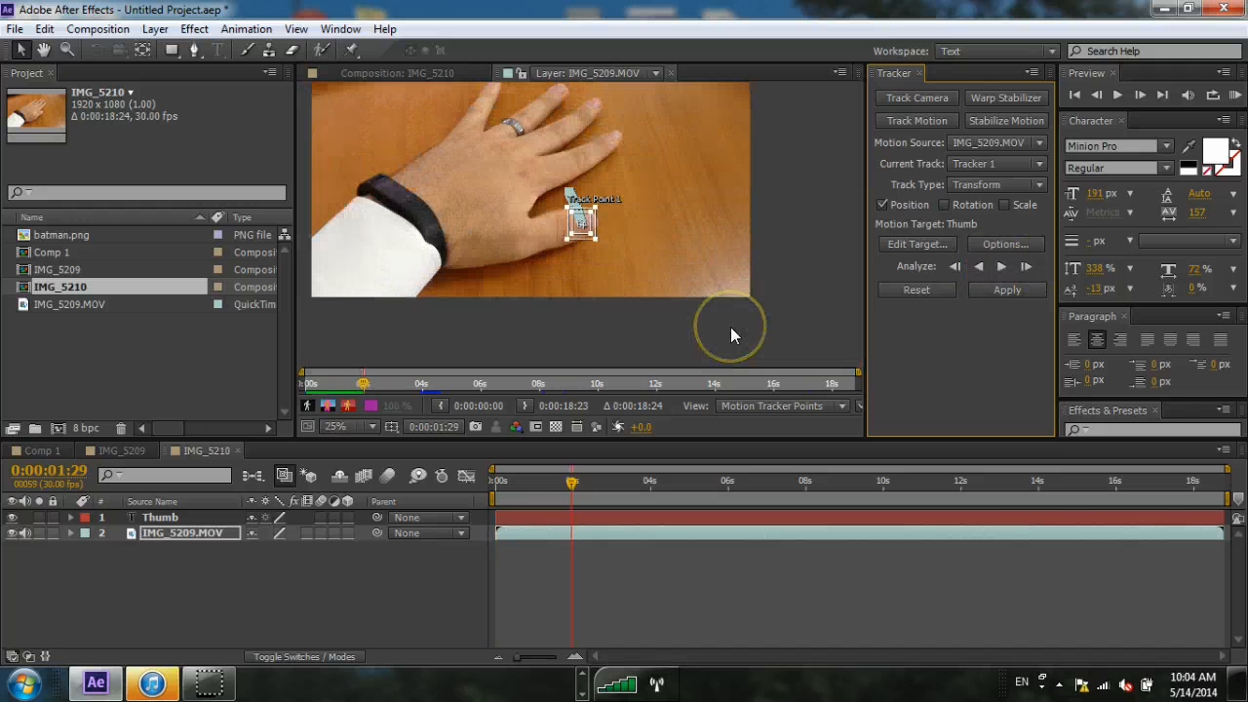
pyautogui.click(677, 308)
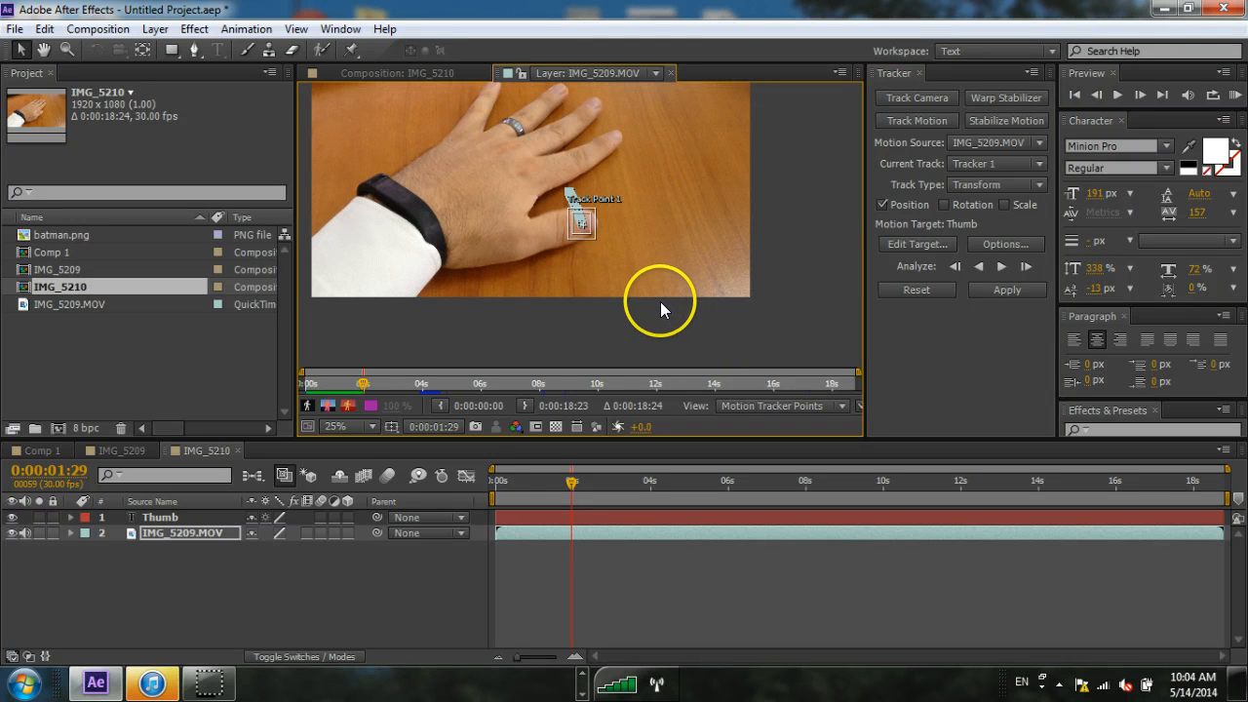
pyautogui.press('space')
pyautogui.moveTo(590, 231); pyautogui.dragTo(643, 286)
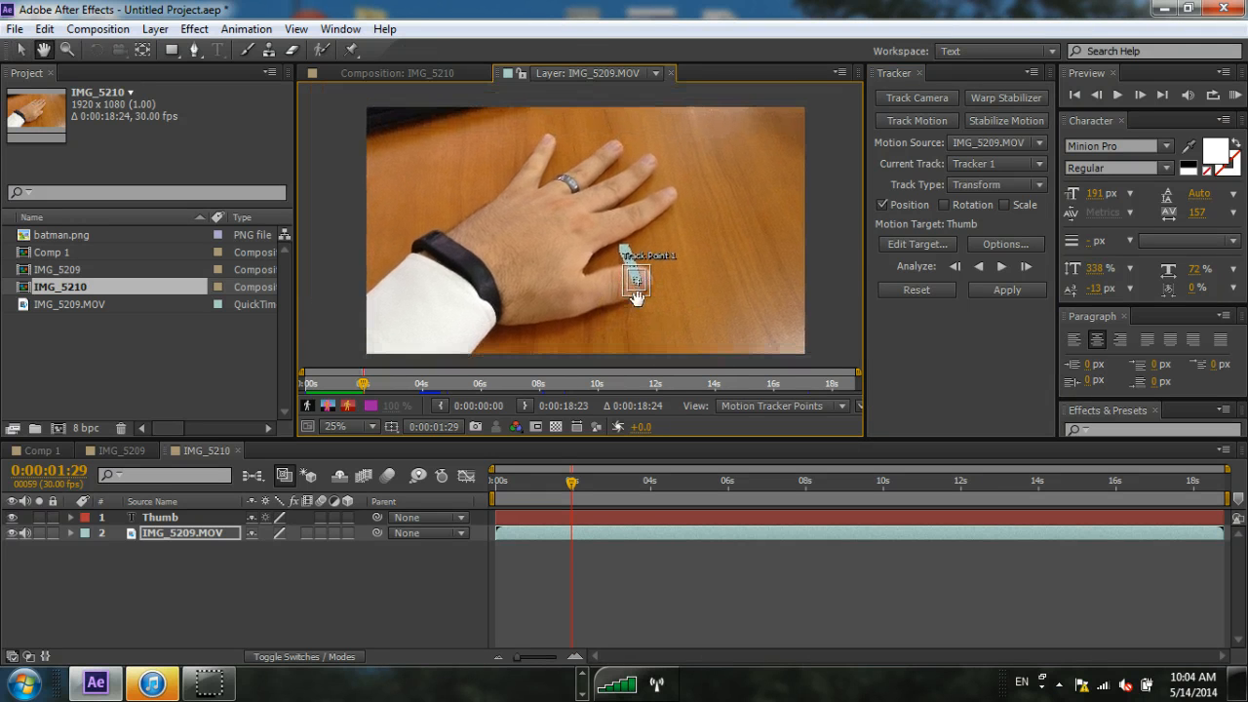
pyautogui.click(1002, 266)
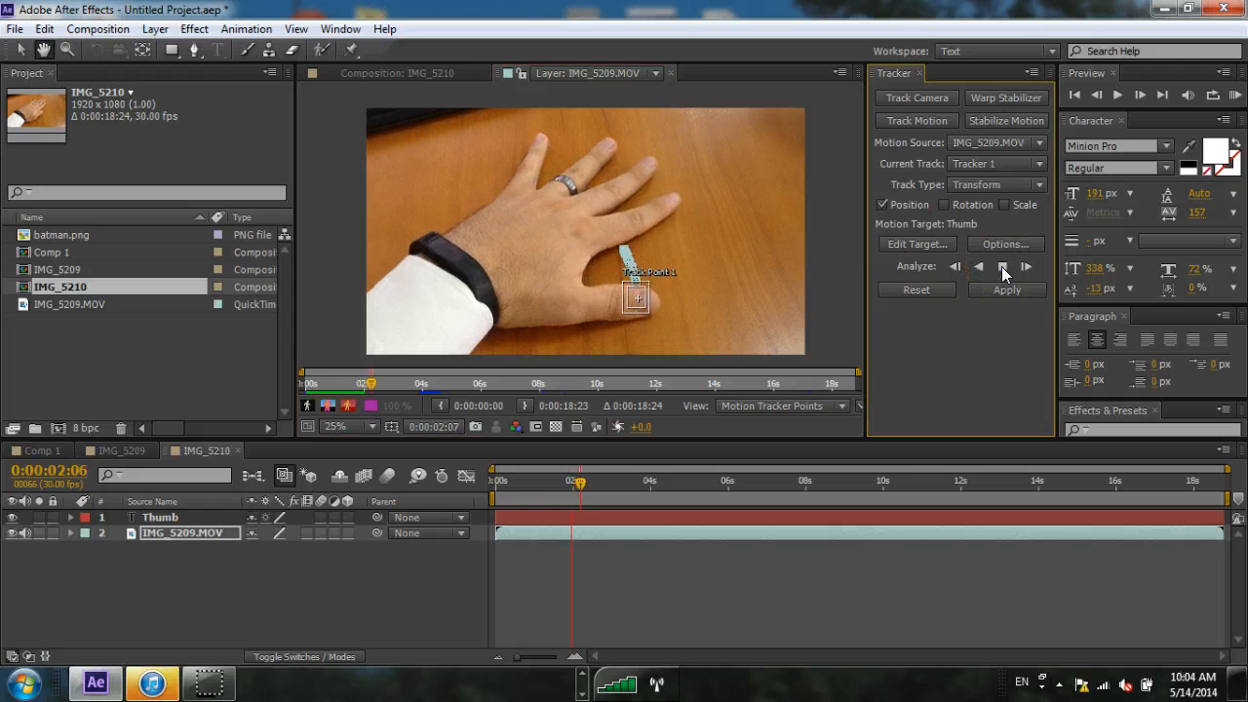
pyautogui.click(1005, 267)
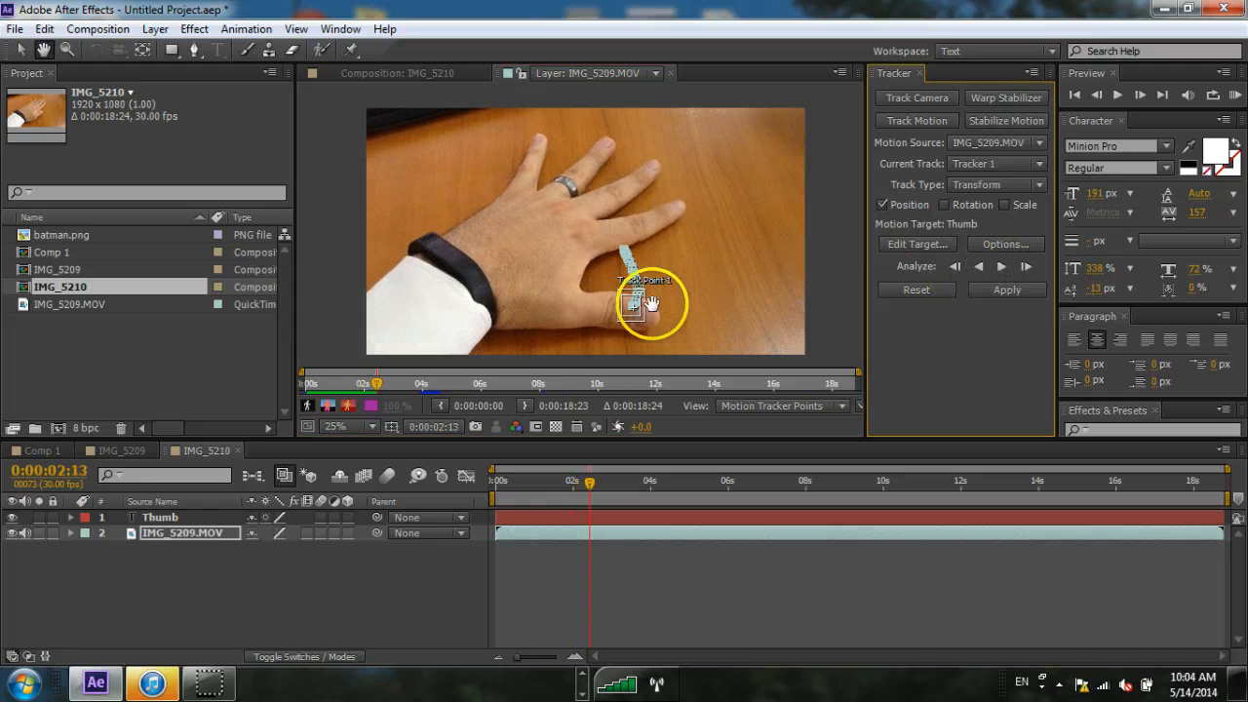
# - Reposition Track Point 1 over the thumb tip at 0:00:02:13 to correct its drift
pyautogui.scroll(1, 644, 318)
pyautogui.scroll(-1, 645, 318)
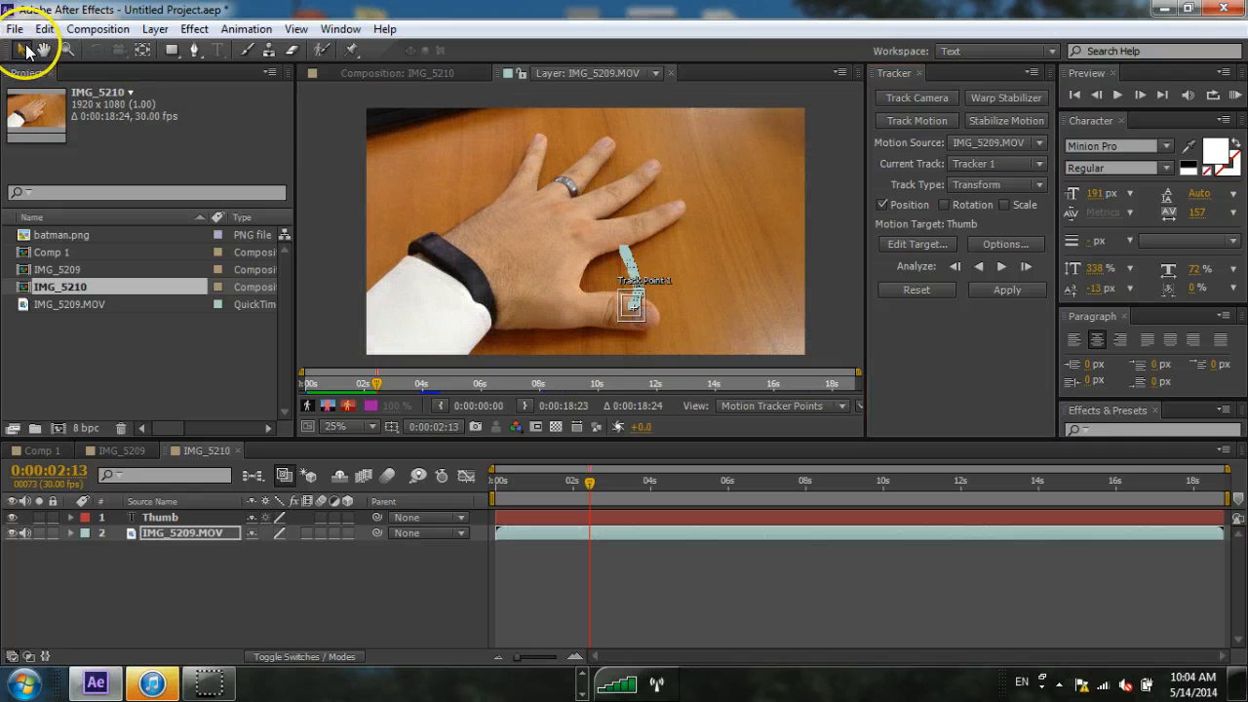
pyautogui.click(634, 310)
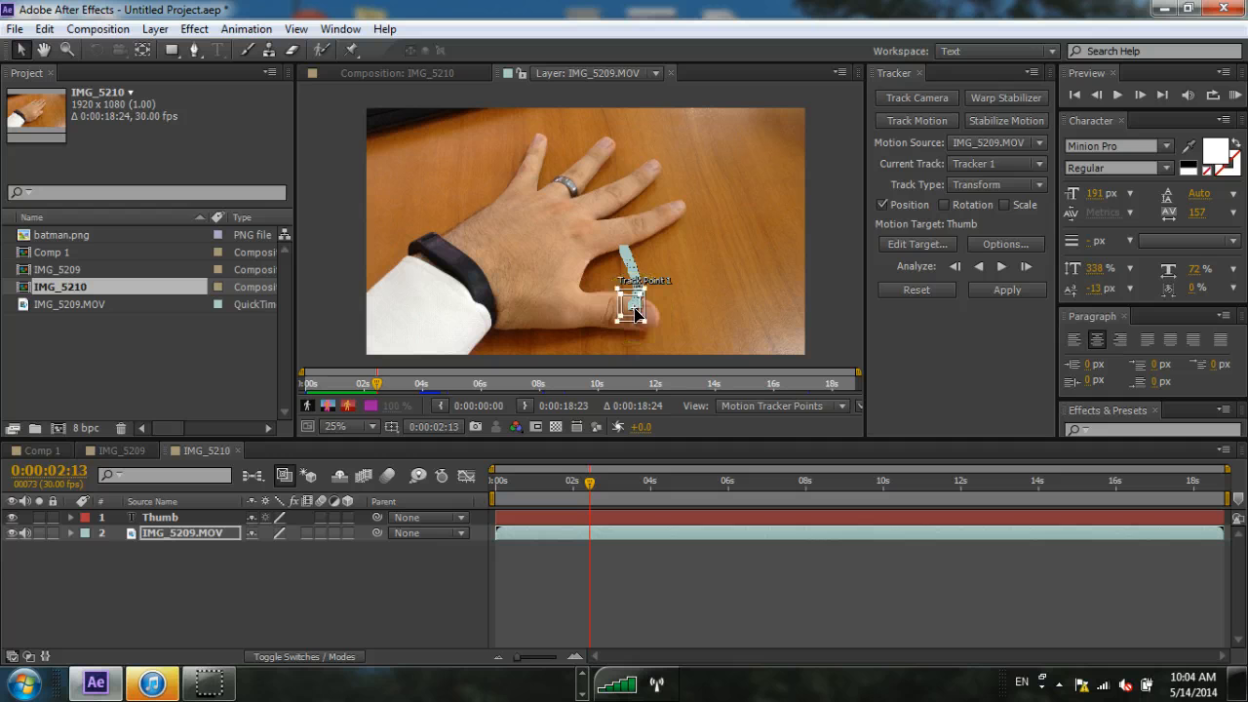
pyautogui.moveTo(636, 310); pyautogui.dragTo(637, 313)
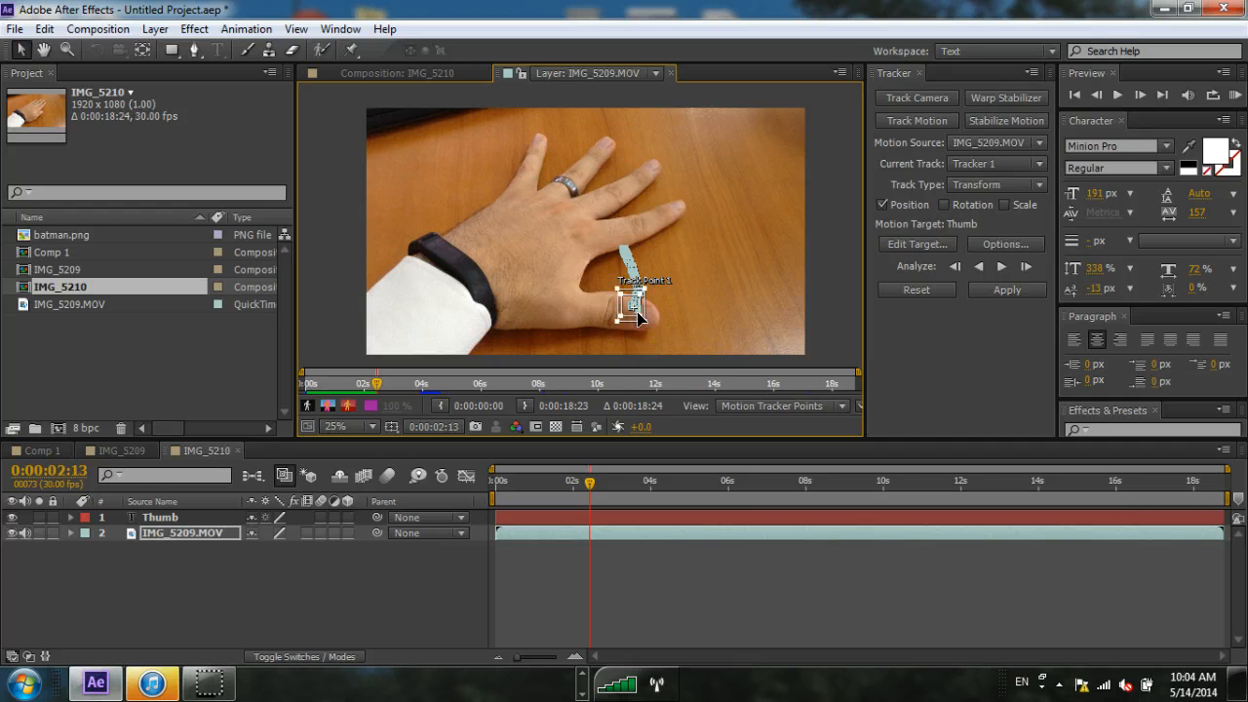
pyautogui.click(634, 310)
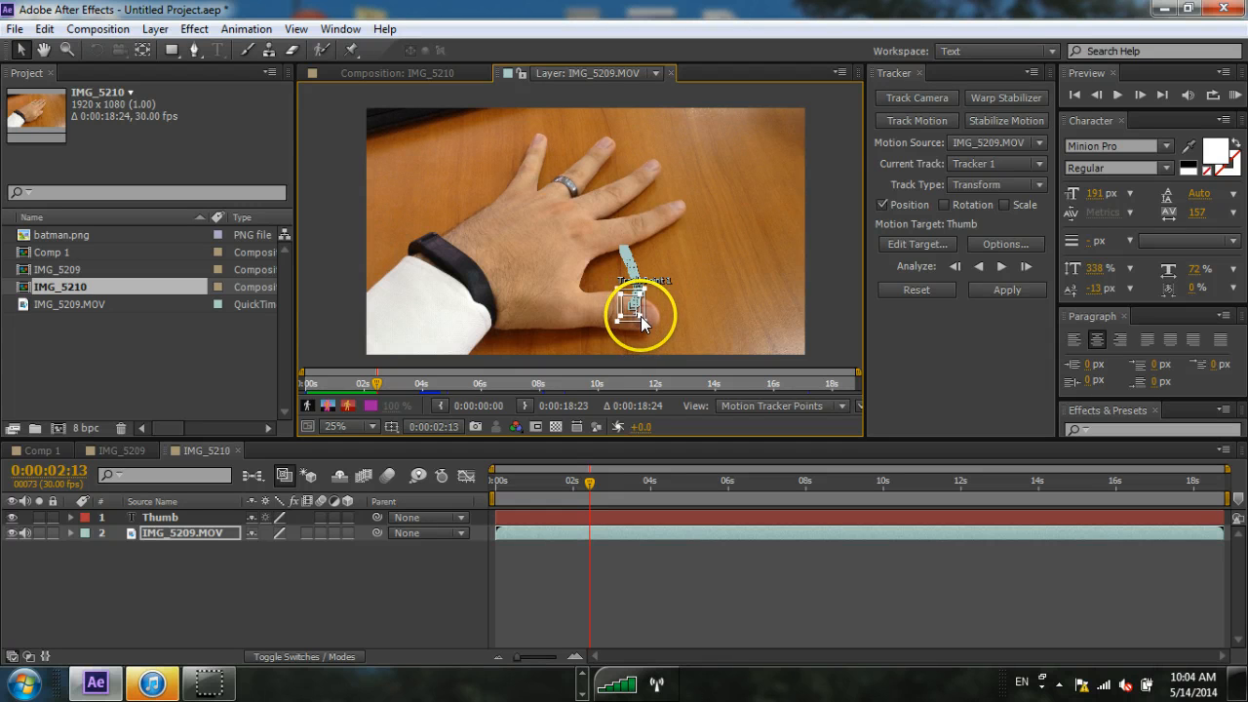
pyautogui.moveTo(643, 321); pyautogui.dragTo(640, 328)
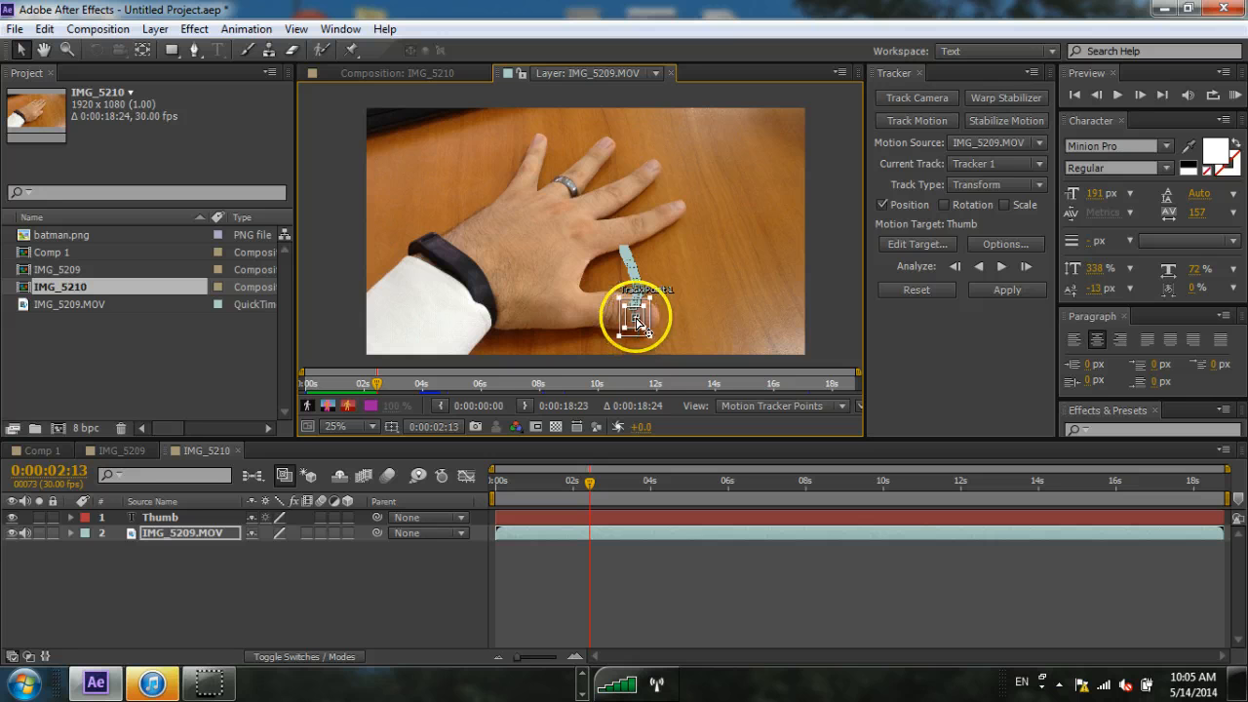
# - Analyze the thumb's motion forward from 0:00:02:13 and stop at 0:00:05:10
pyautogui.click(1004, 267)
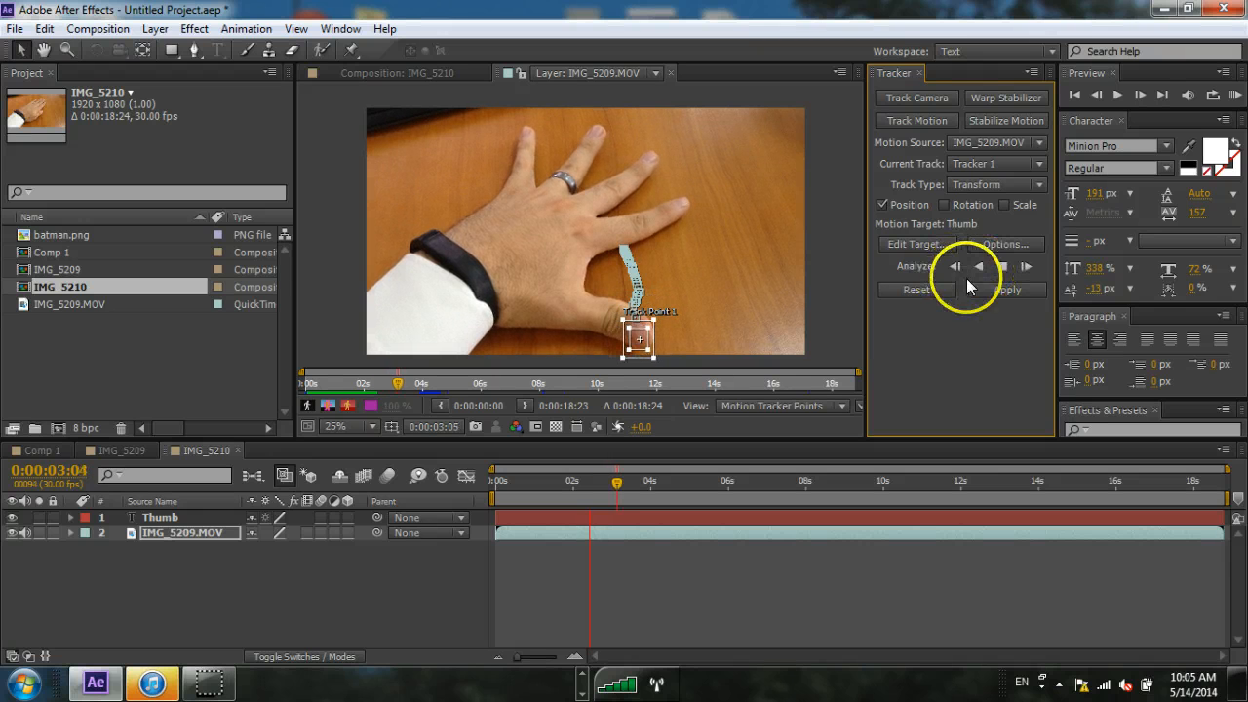
pyautogui.click(1003, 269)
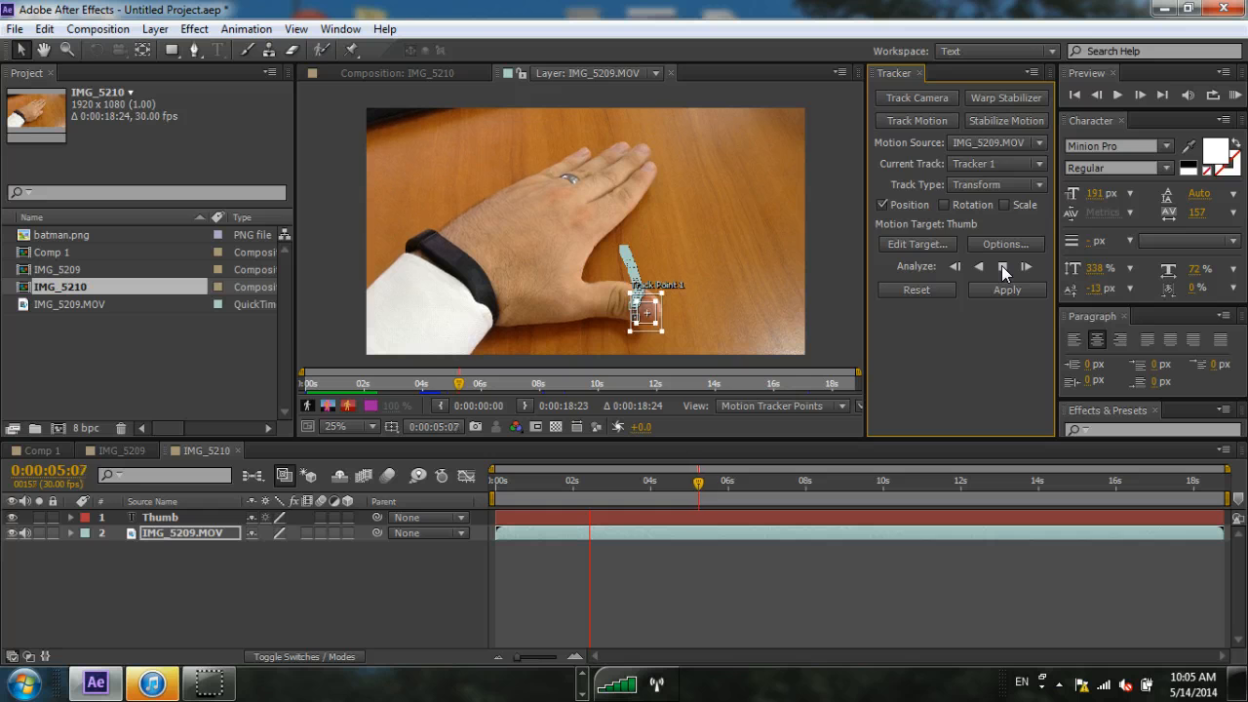
pyautogui.click(1004, 267)
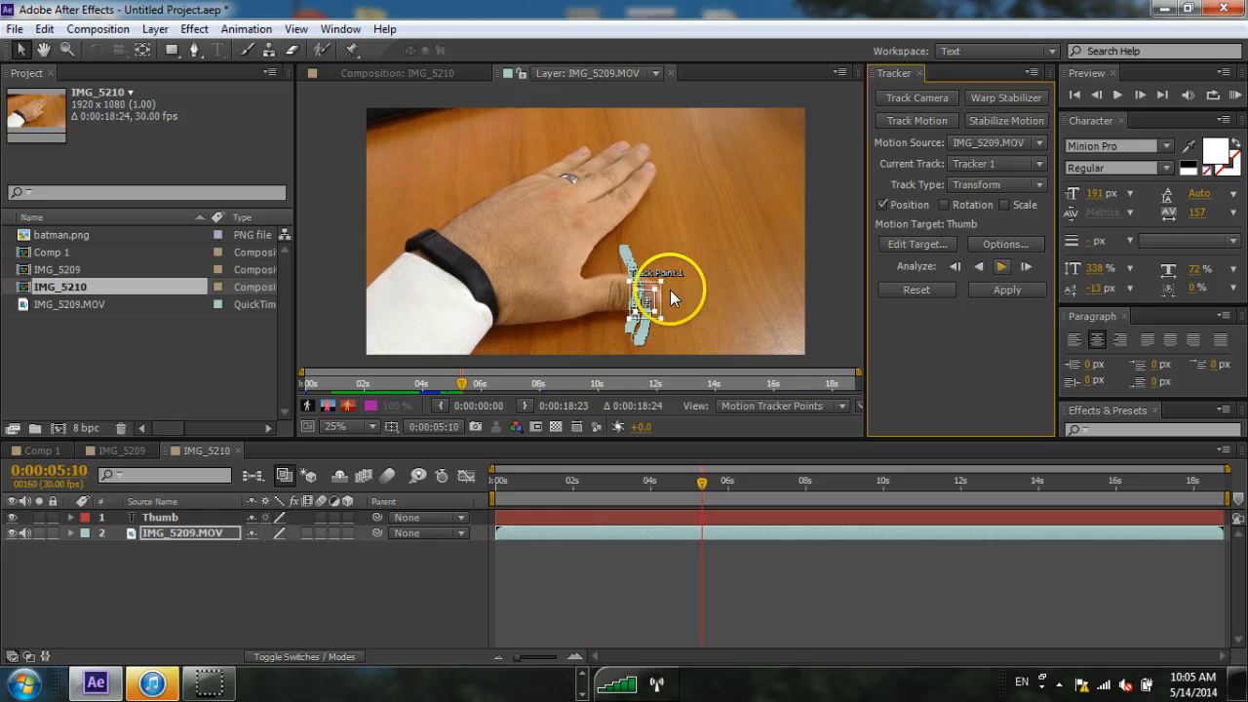
# - Move the track point back onto the thumb and continue the forward analysis, stopping at 0:00:05:16
pyautogui.moveTo(671, 298); pyautogui.dragTo(642, 285)
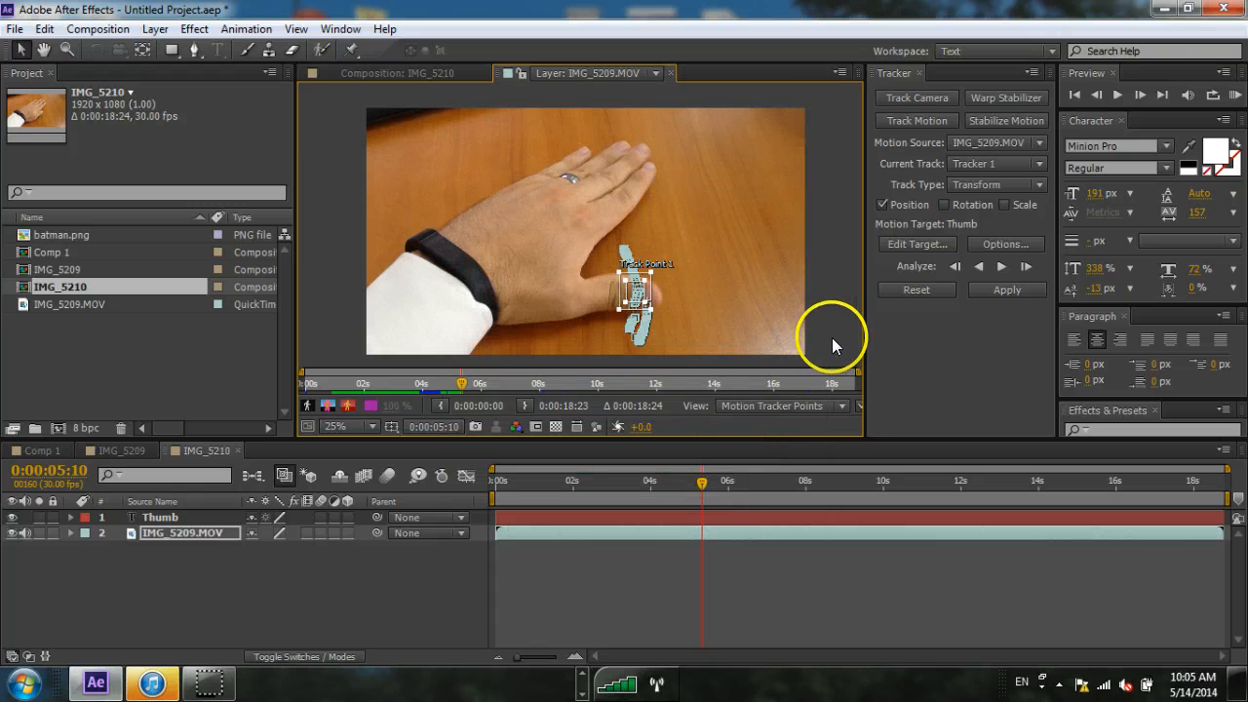
pyautogui.click(1001, 264)
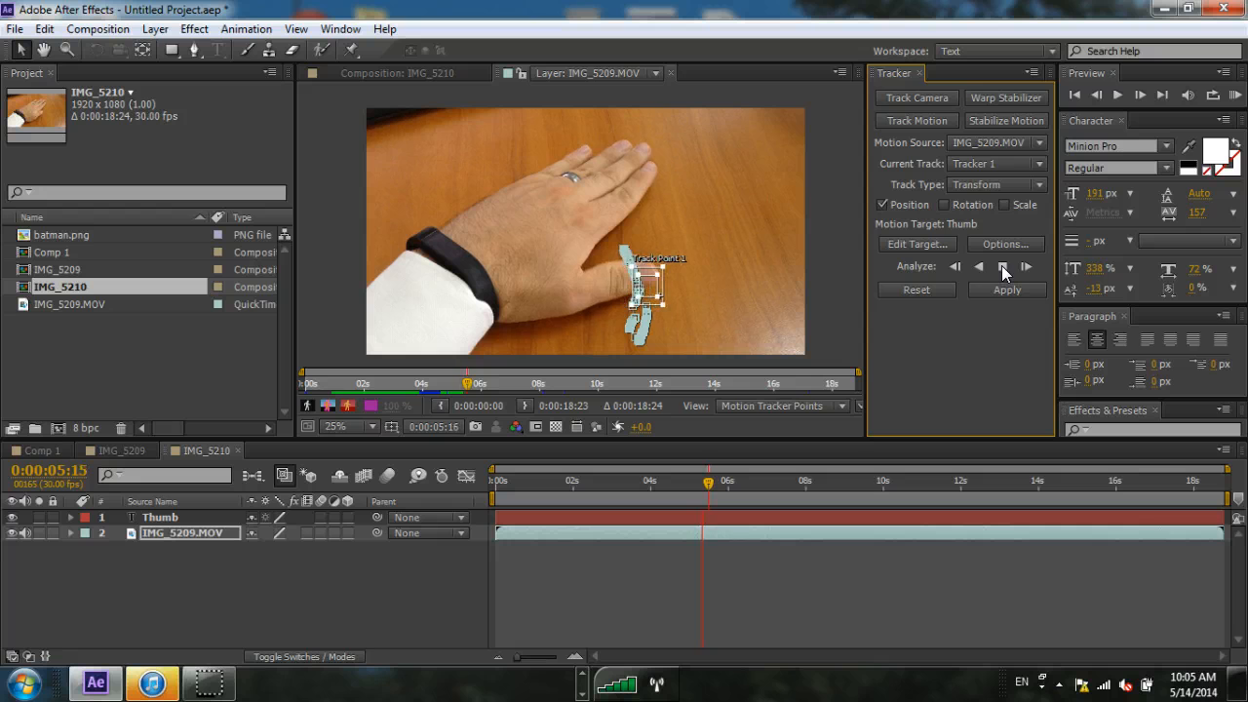
pyautogui.click(1001, 266)
pyautogui.click(668, 274)
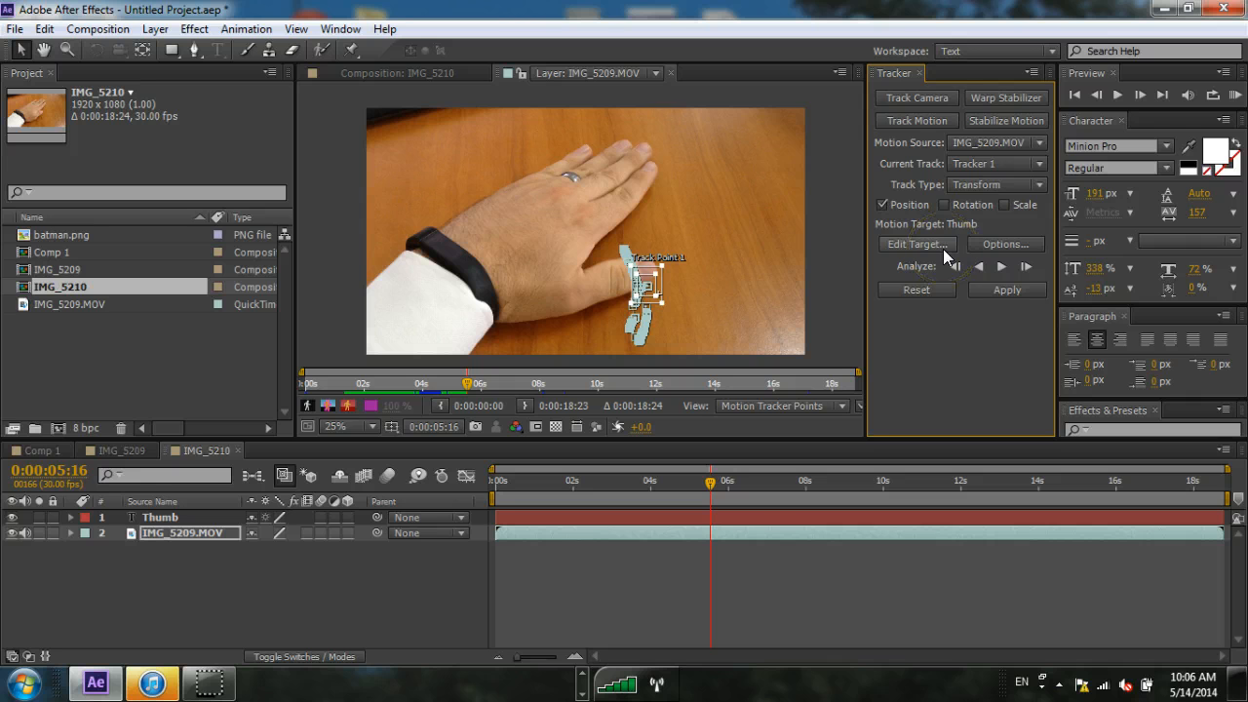
# - Apply the tracking data to the Thumb layer in the X and Y dimensions
pyautogui.click(1000, 292)
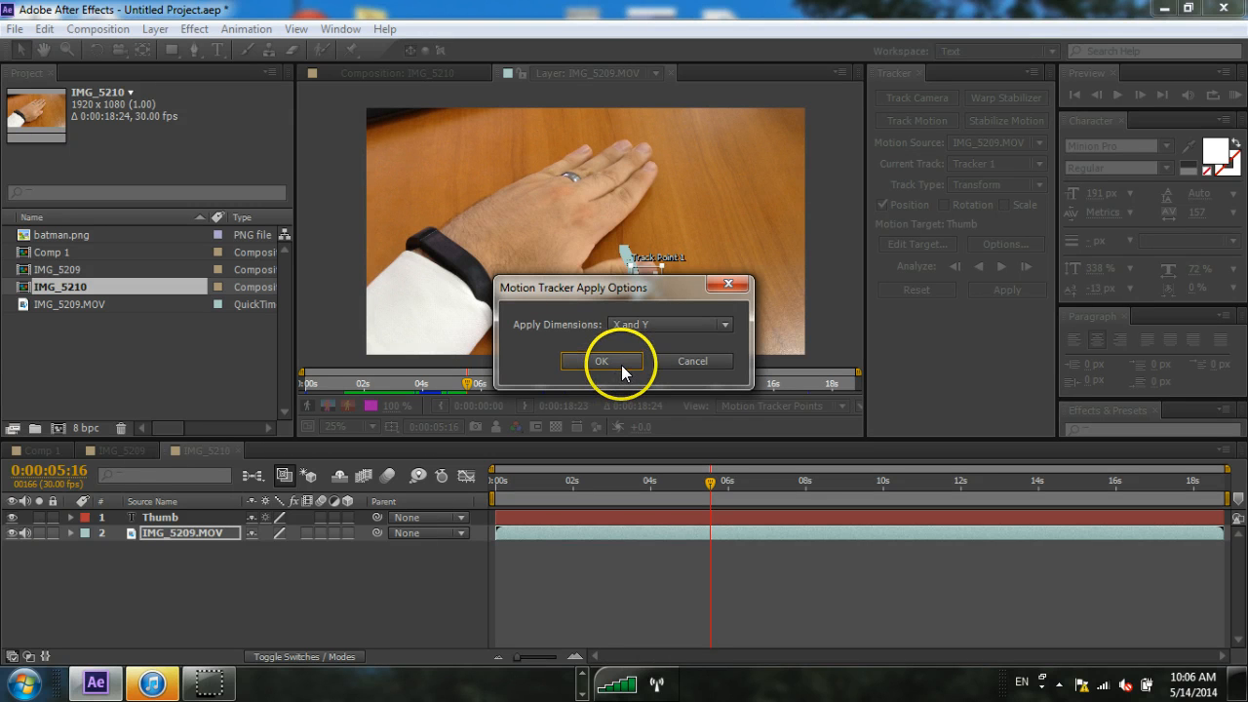
pyautogui.click(619, 364)
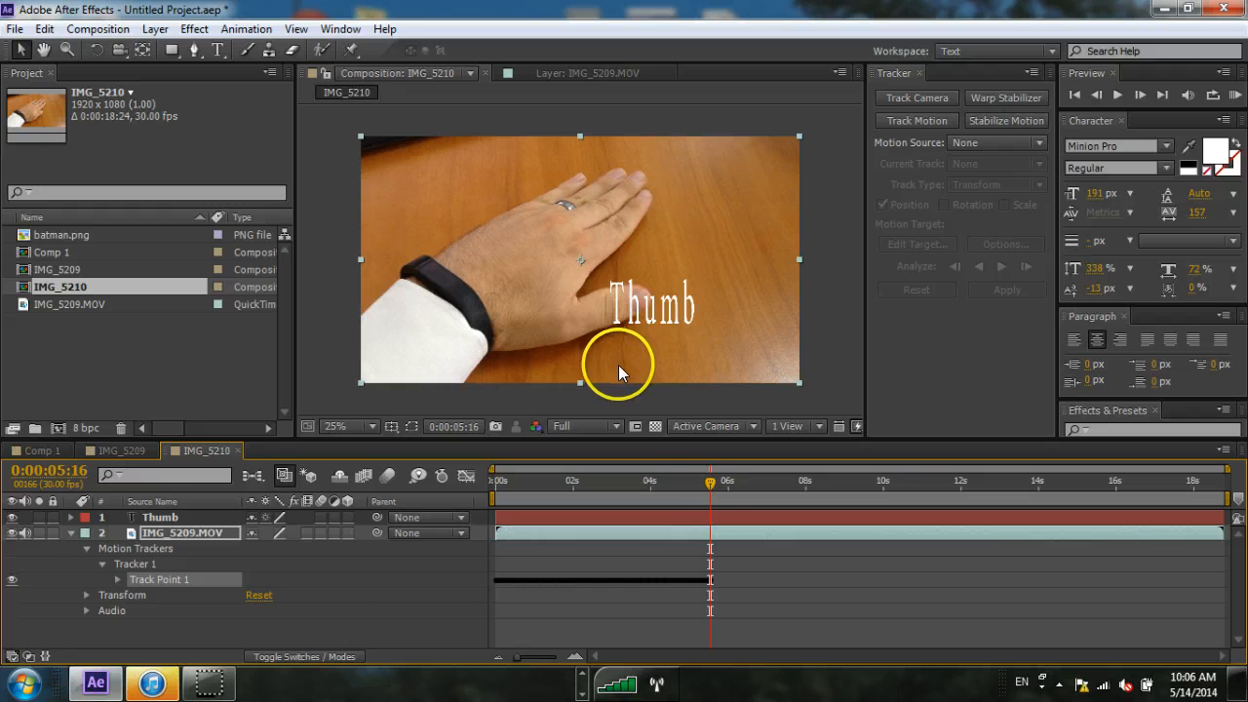
# - Preview the composition from the first frame to check how the Thumb text follows the hand, and stop playback at 0:00:04:02
pyautogui.moveTo(711, 478); pyautogui.dragTo(473, 458)
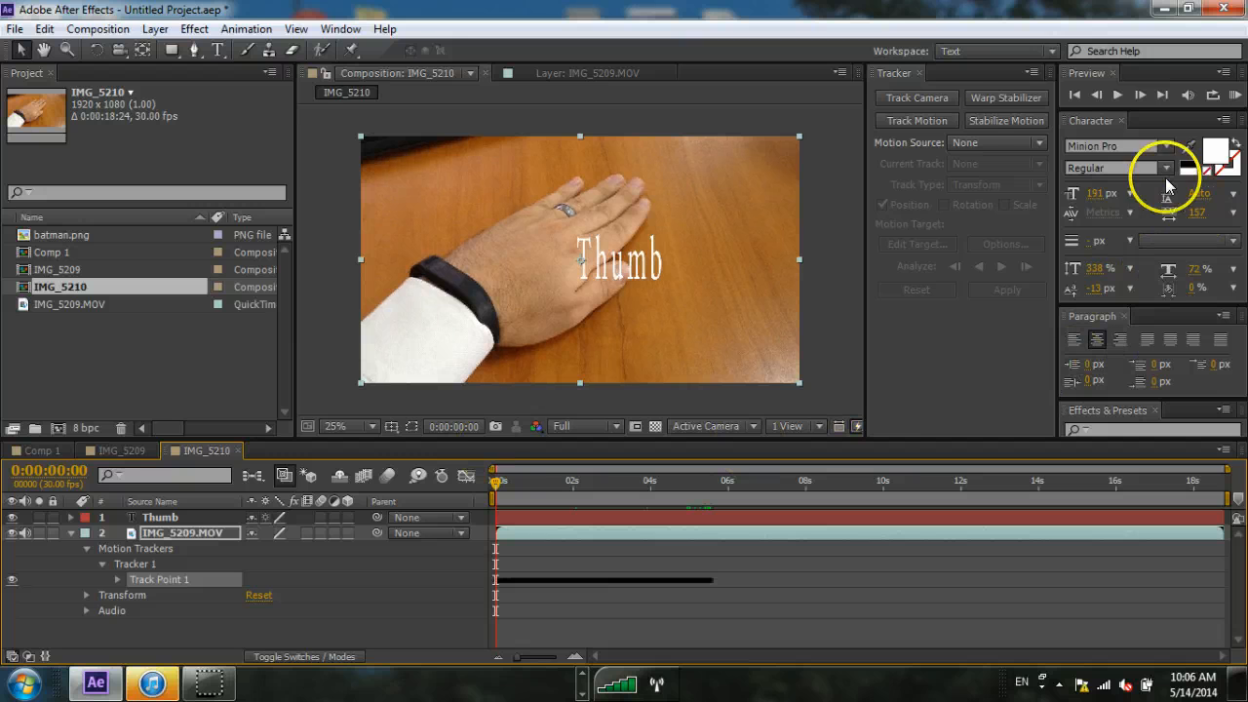
pyautogui.click(1232, 95)
pyautogui.click(1122, 97)
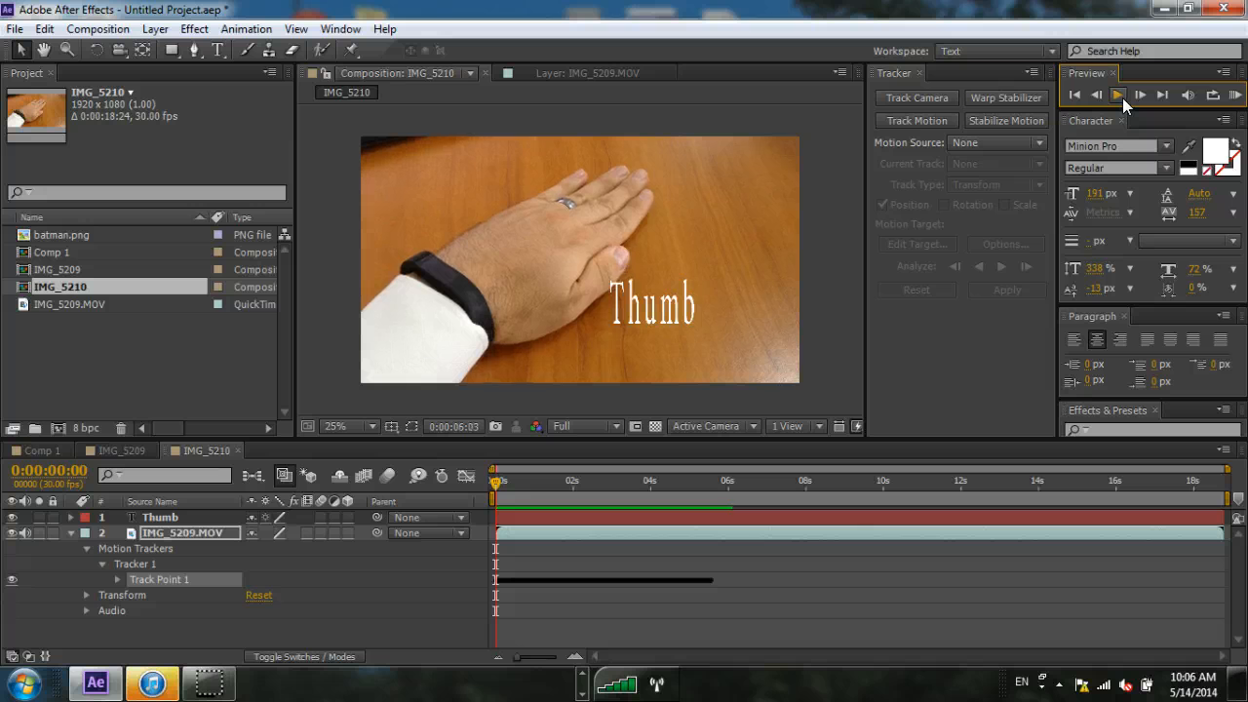
pyautogui.click(1135, 103)
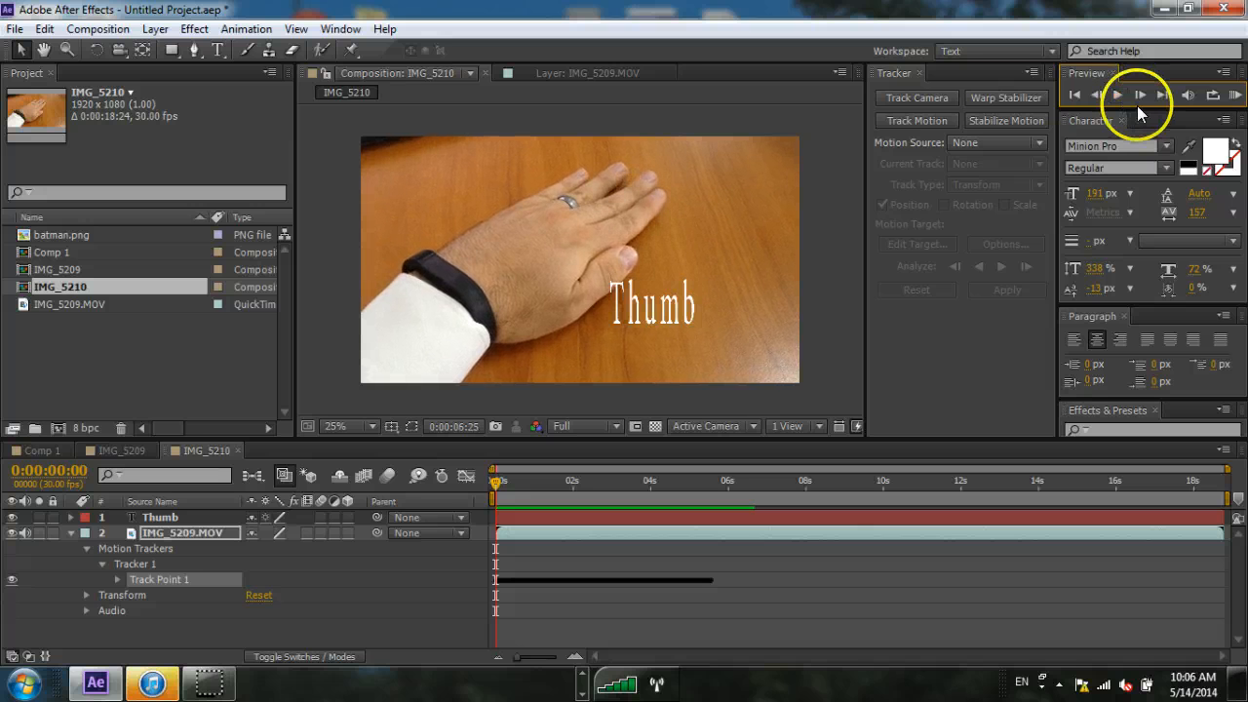
pyautogui.click(1117, 94)
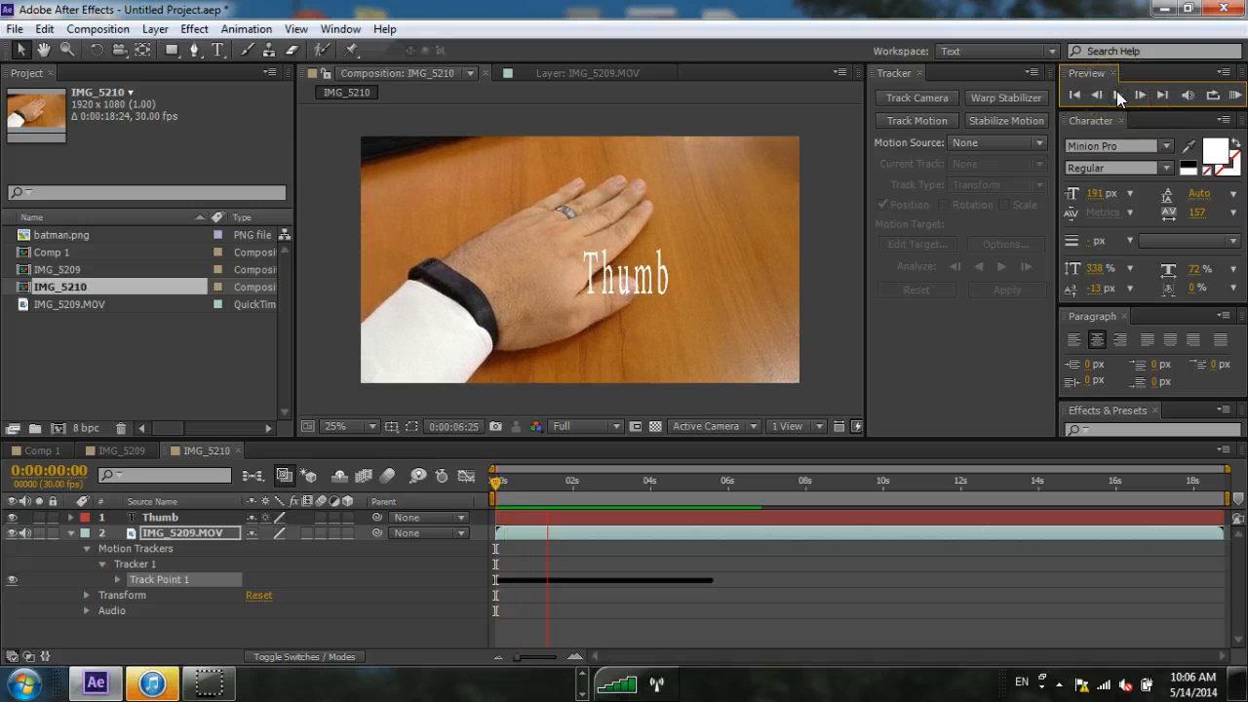
pyautogui.click(1118, 94)
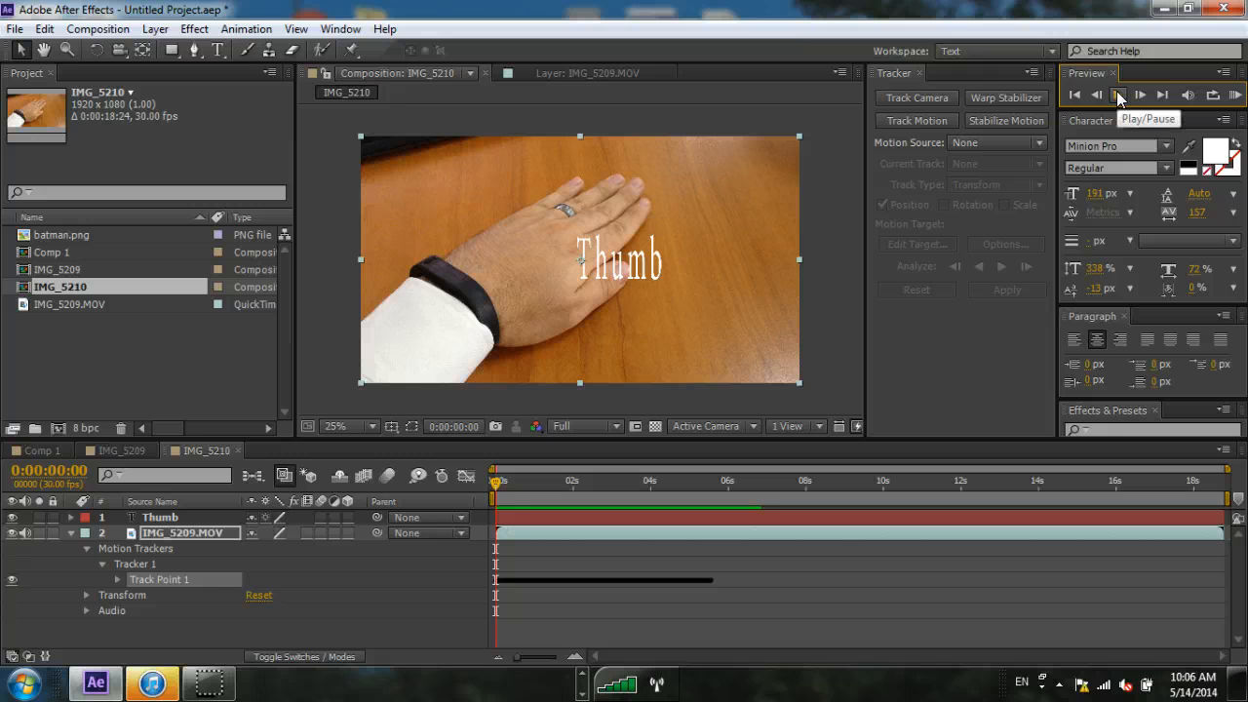
pyautogui.click(1118, 95)
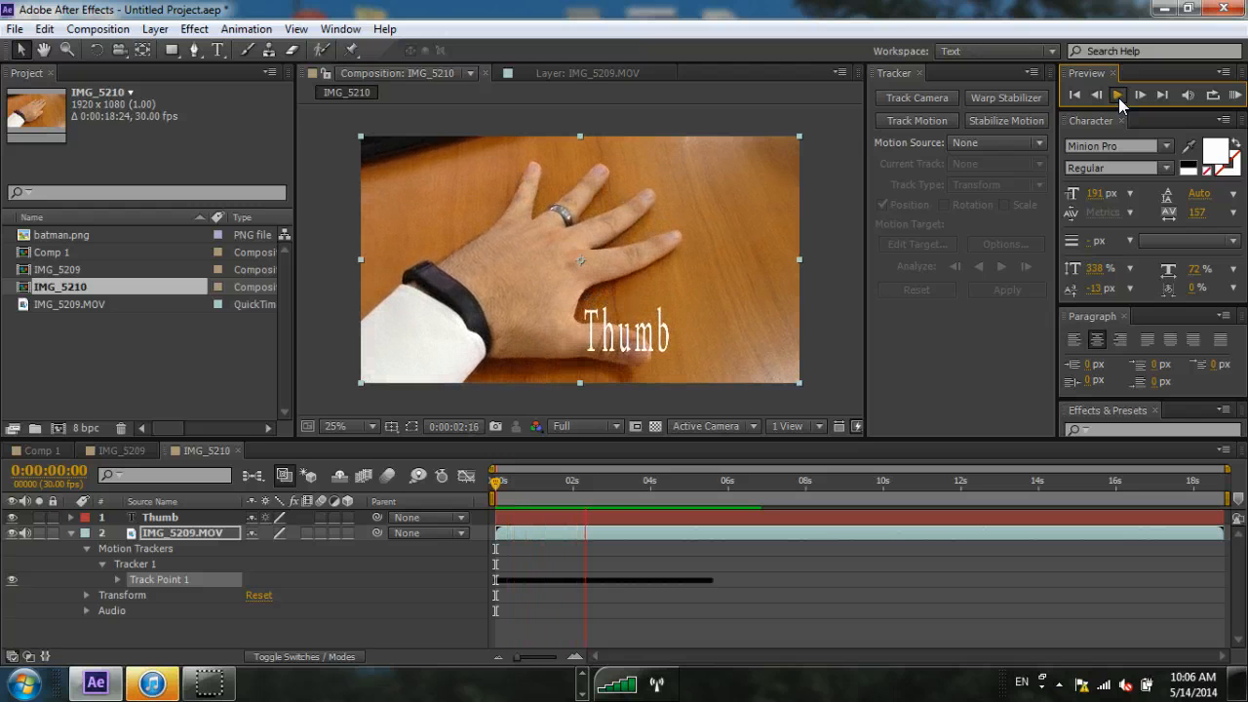
pyautogui.click(1117, 95)
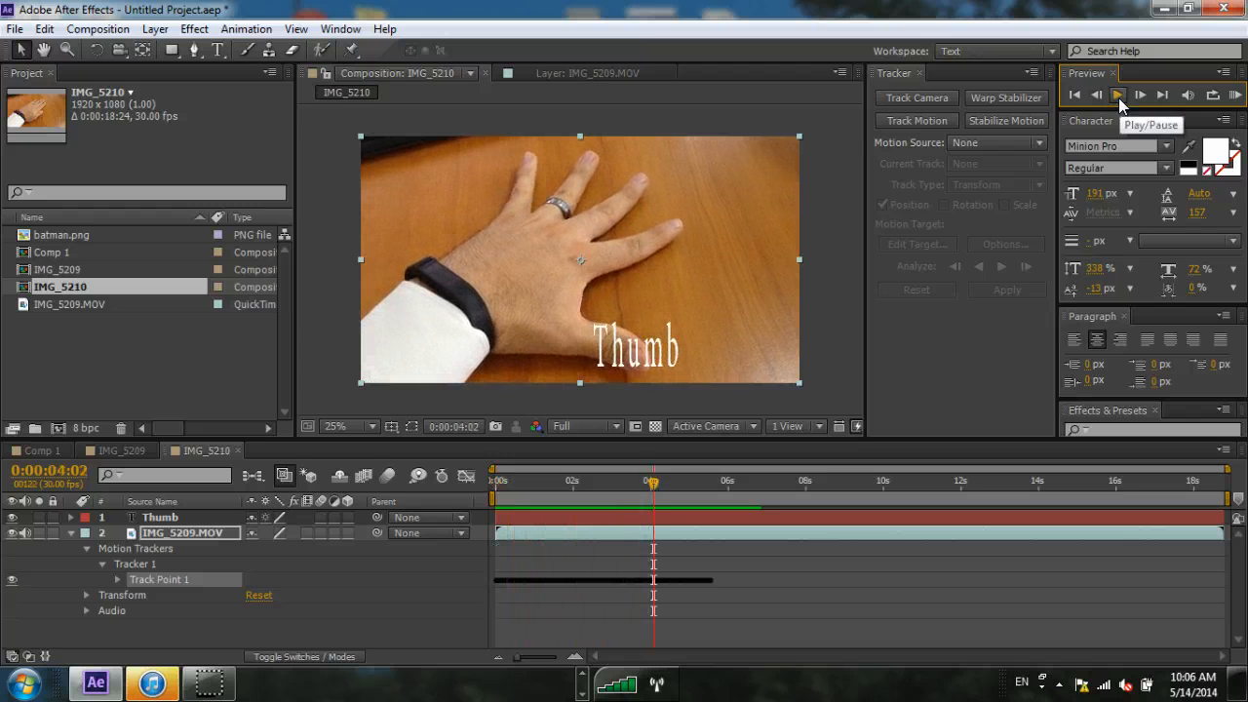